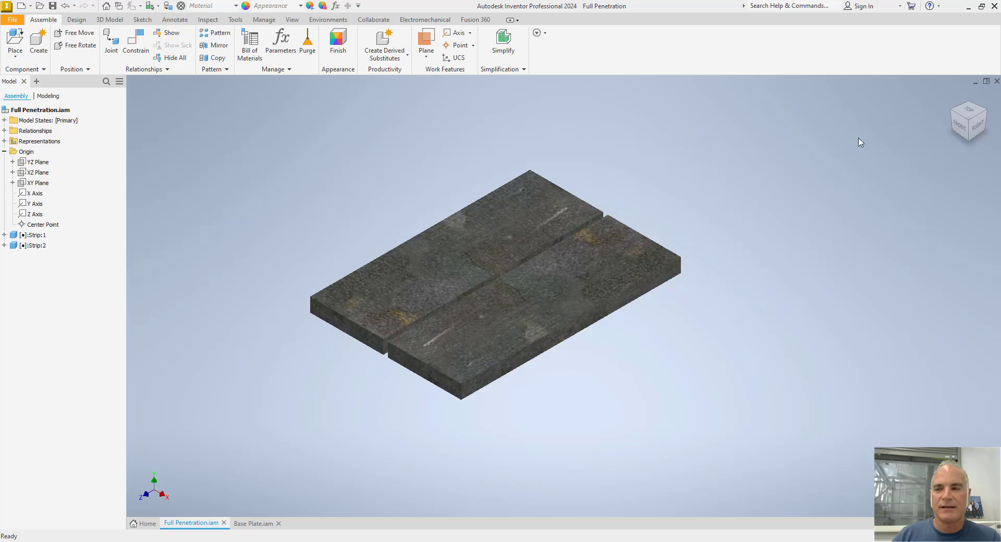
click(962, 128)
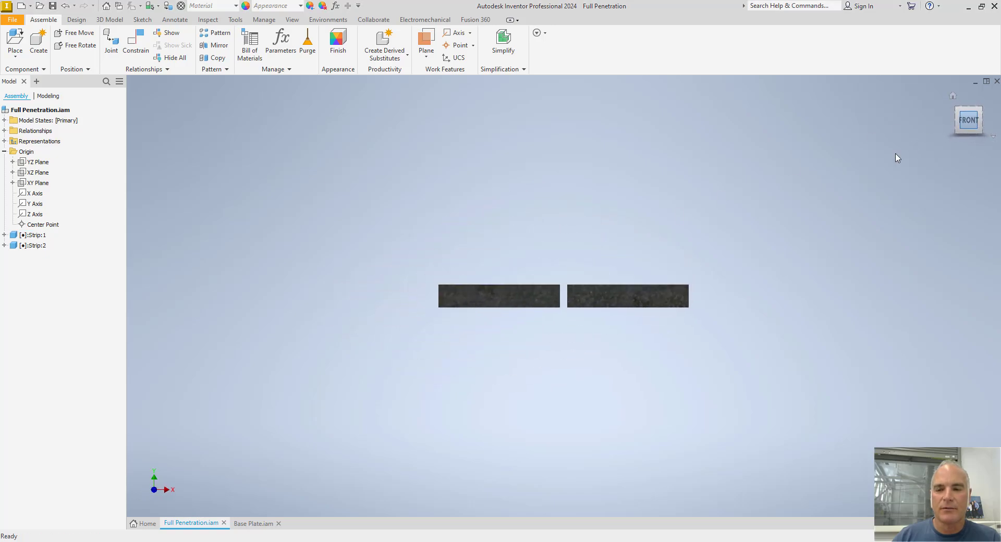
click(981, 109)
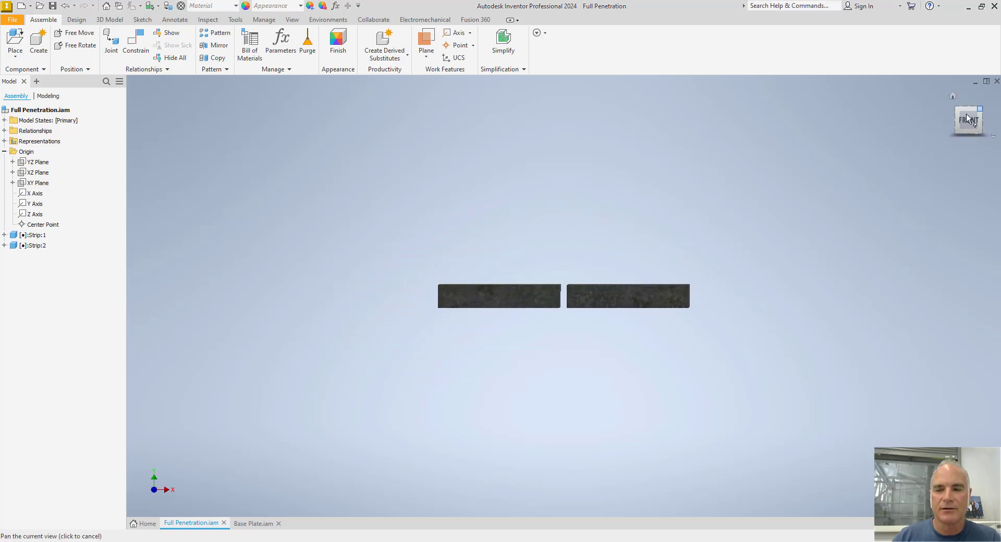
click(581, 224)
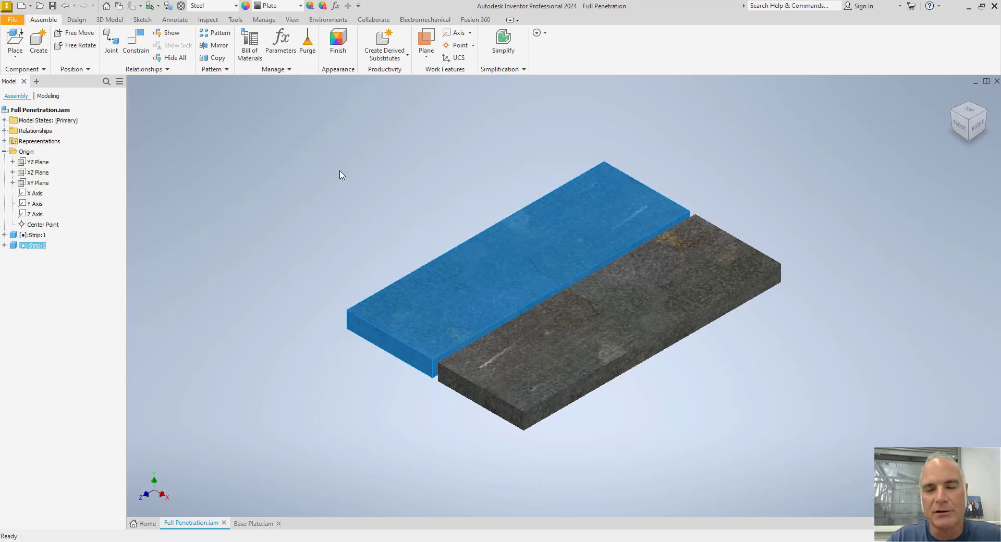
click(389, 156)
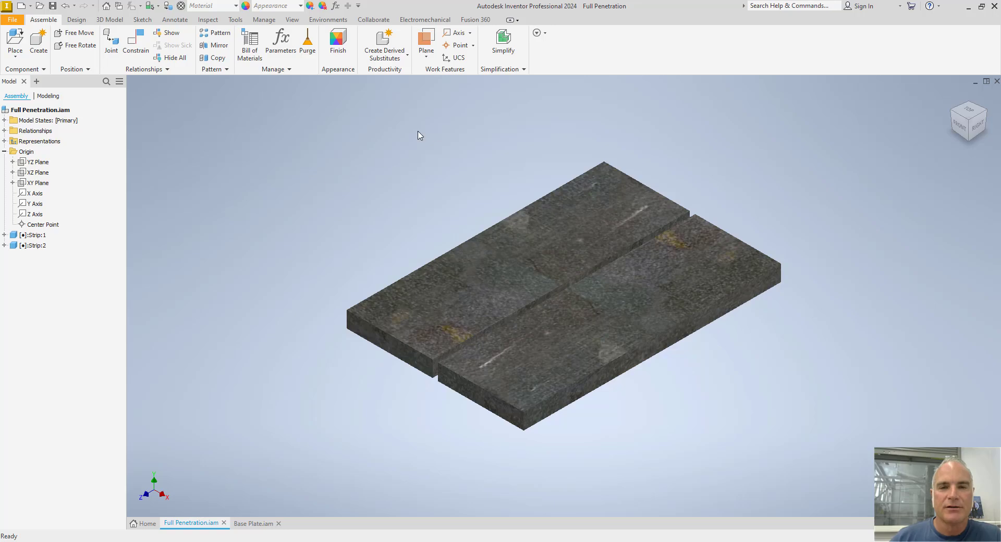
- Convert the assembly to an ANSI weldment with Steel, Mild, Welded as bead material and an Inseparable BOM structure
click(324, 22)
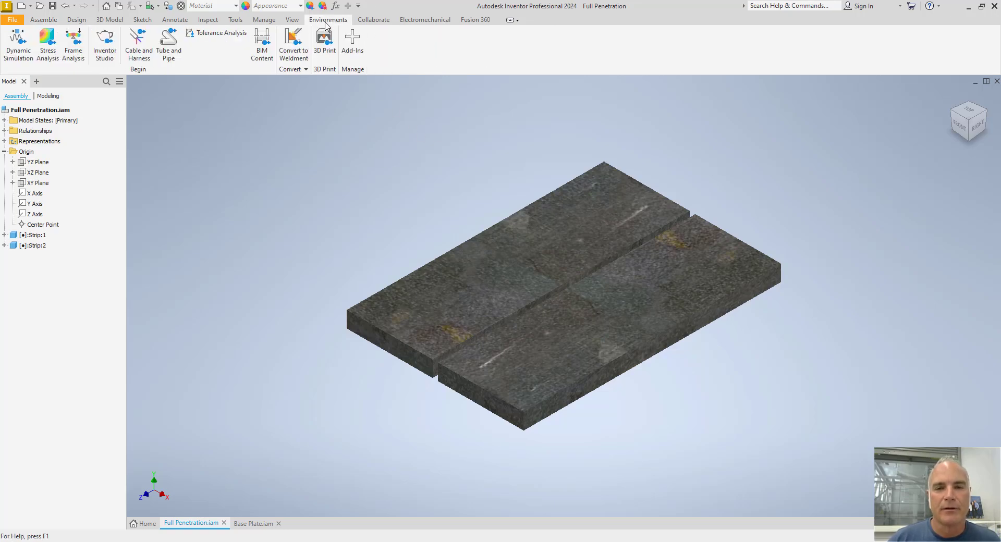
click(300, 47)
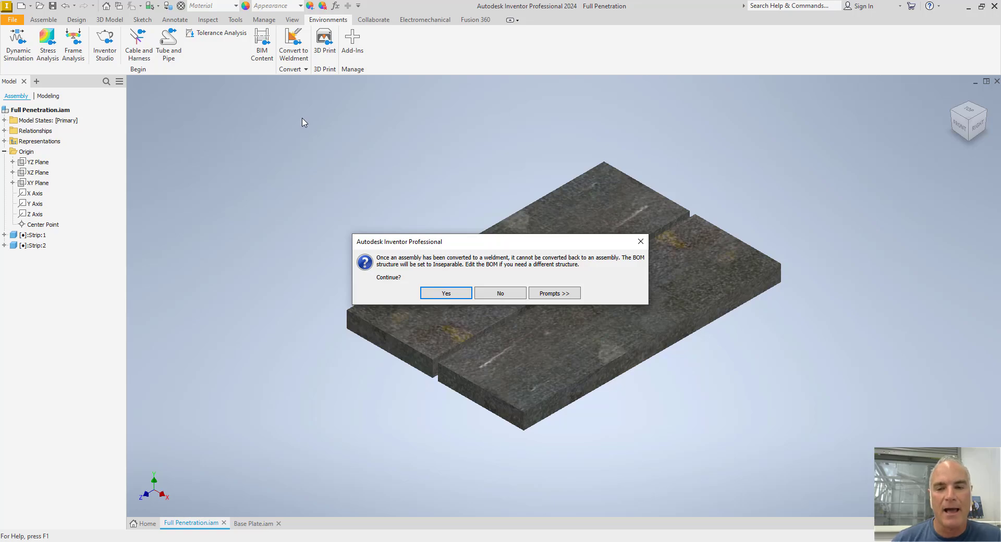
click(444, 293)
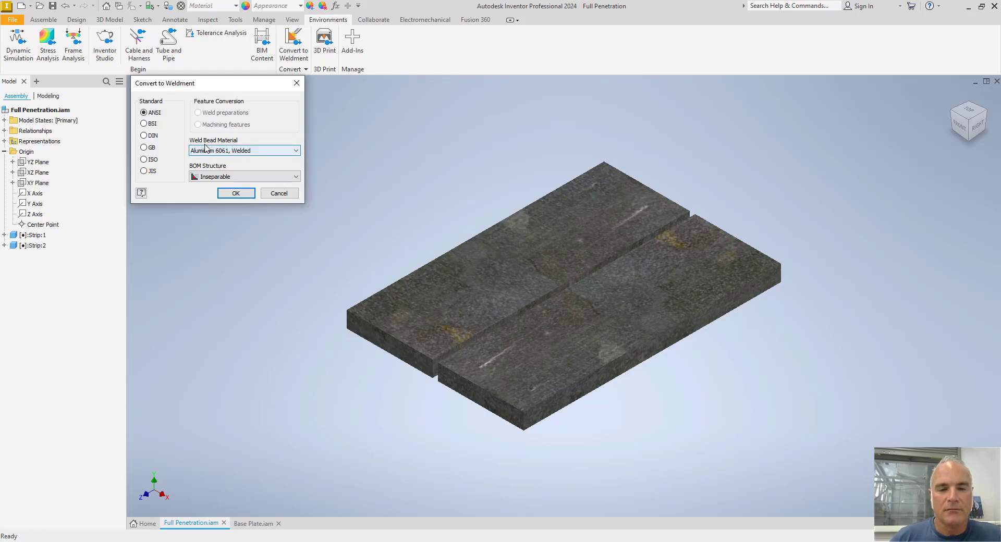
click(295, 152)
scroll(264, 218, down, 1)
scroll(261, 224, down, 9)
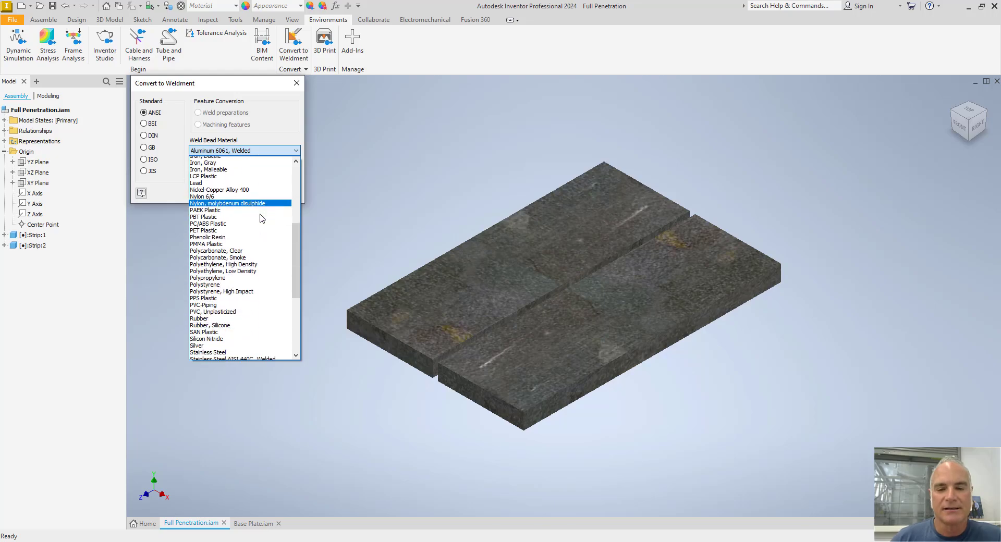
scroll(258, 232, down, 3)
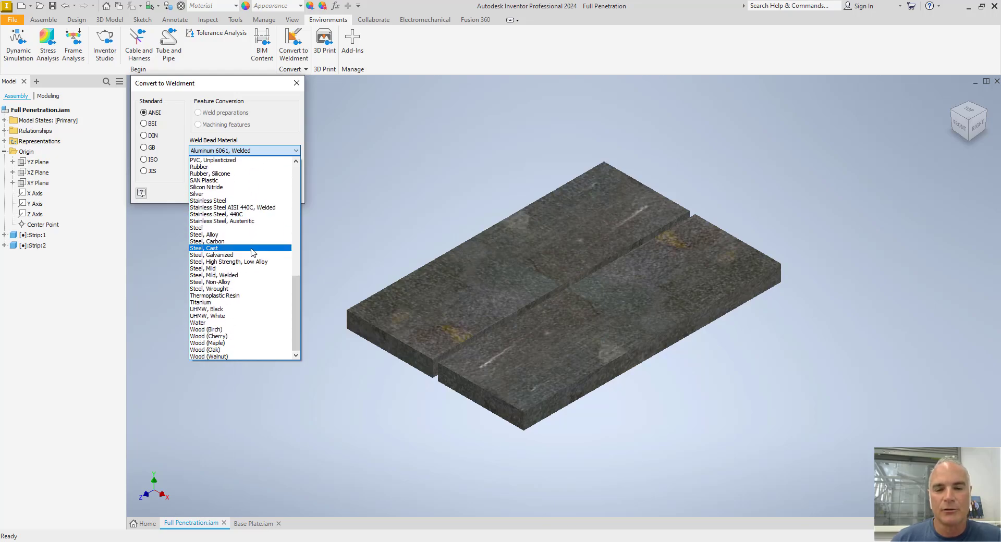
click(228, 275)
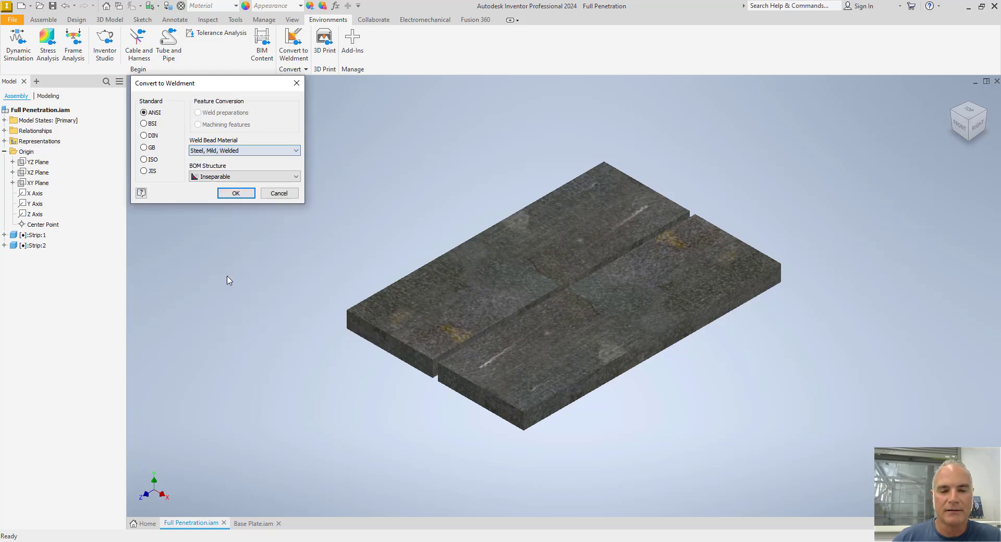
click(241, 196)
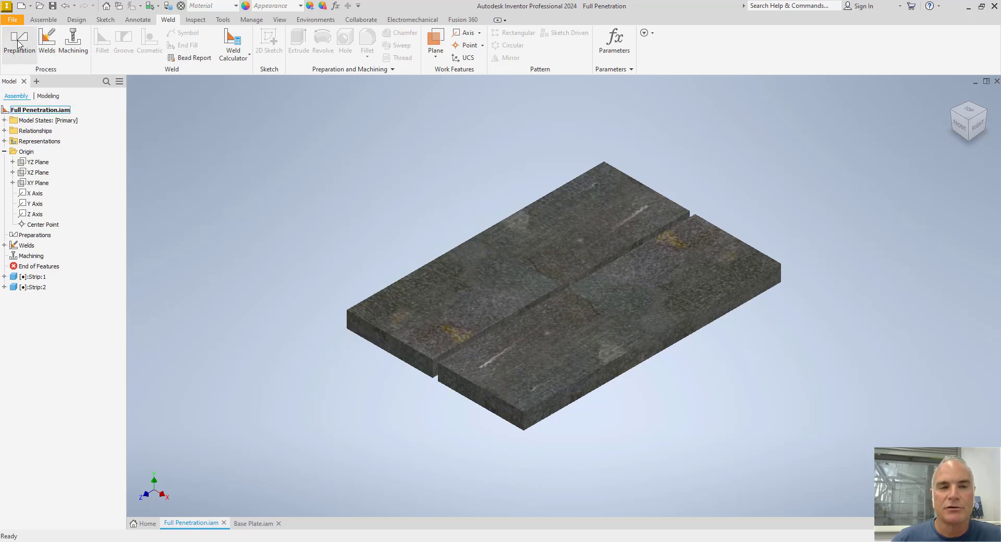
- As a weld preparation, chamfer Strip:2's upper edge along the gap by 0.125 in at 60 degrees from its top face
click(19, 44)
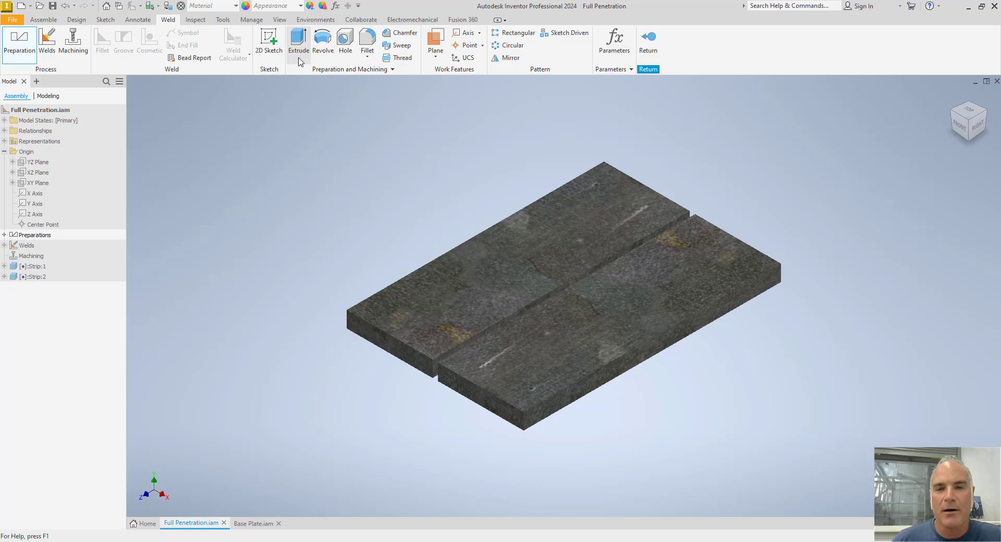
click(398, 34)
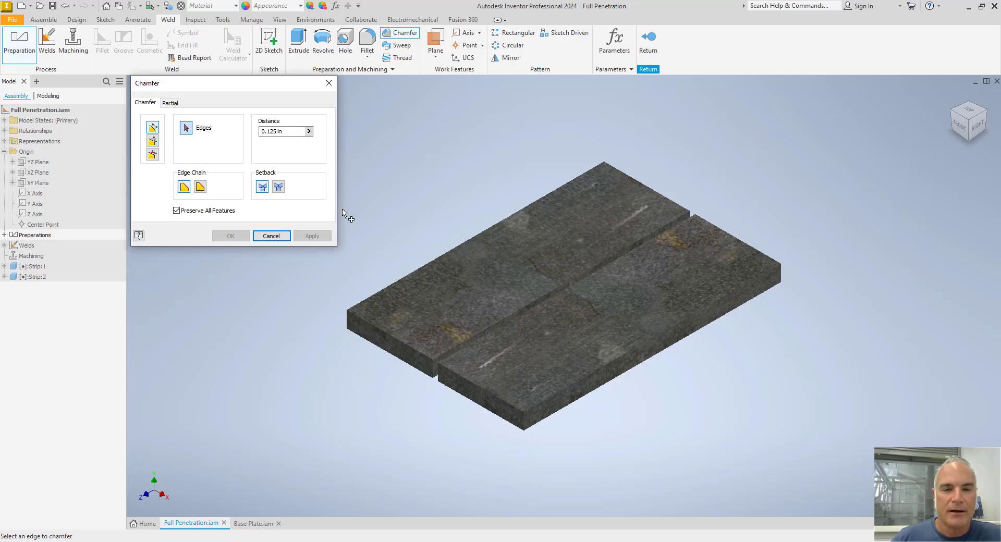
click(152, 141)
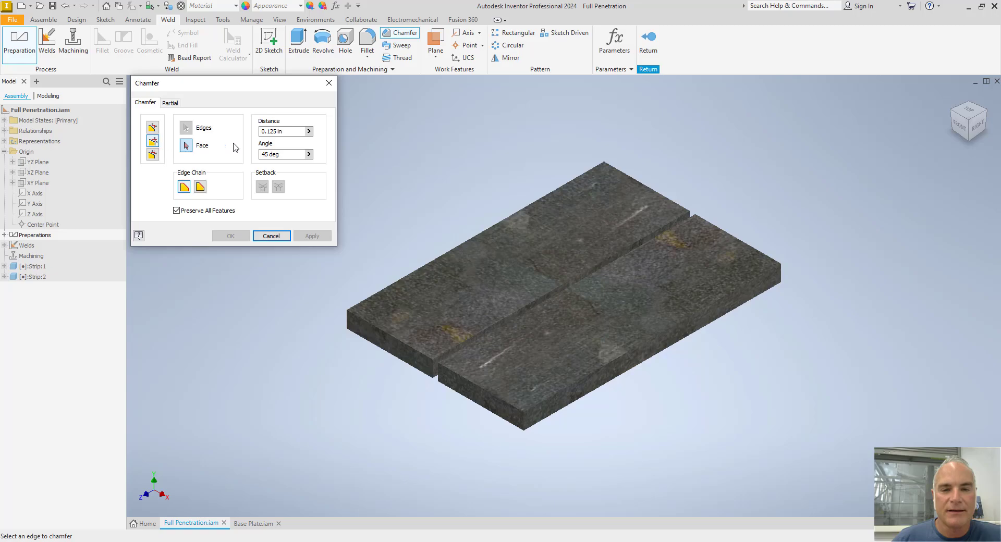
click(260, 155)
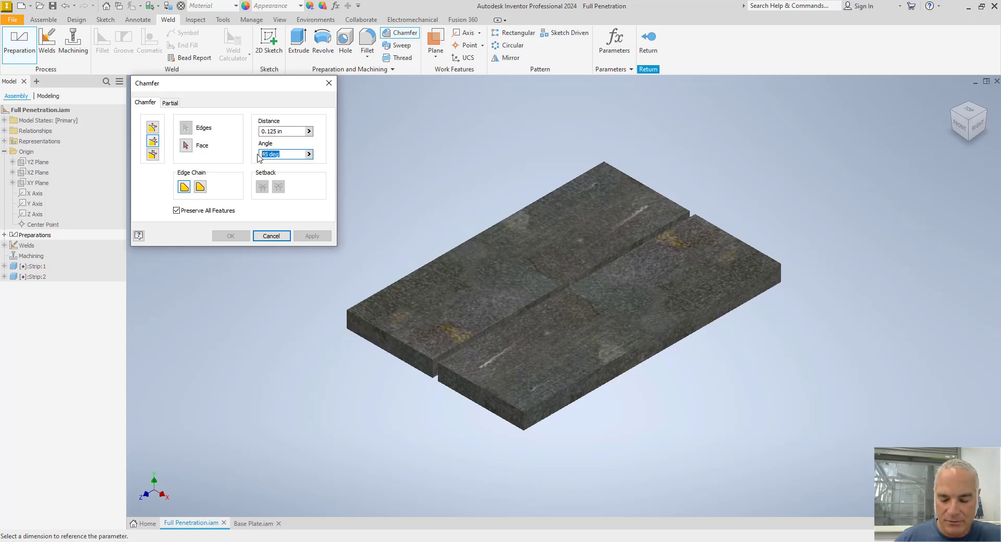
text(60)
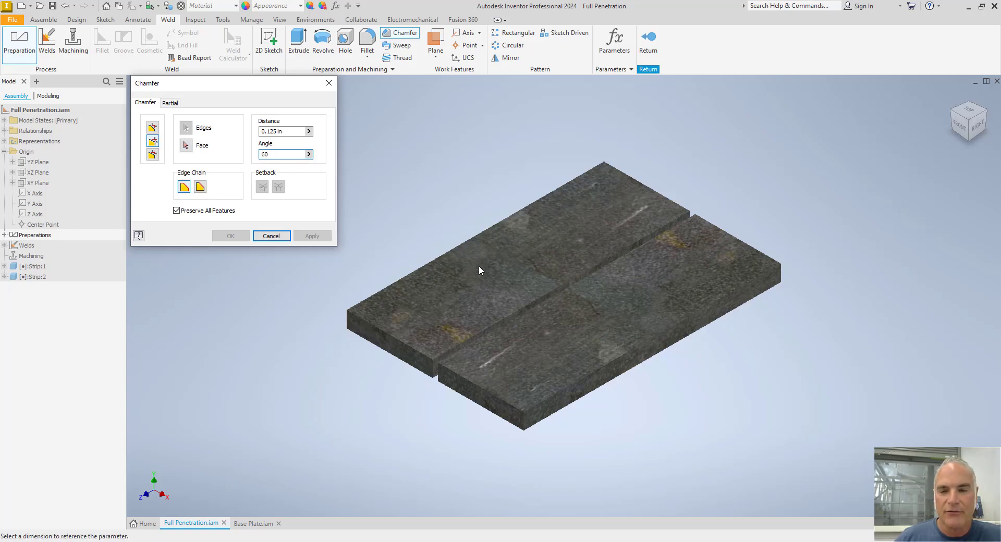
click(185, 146)
click(512, 250)
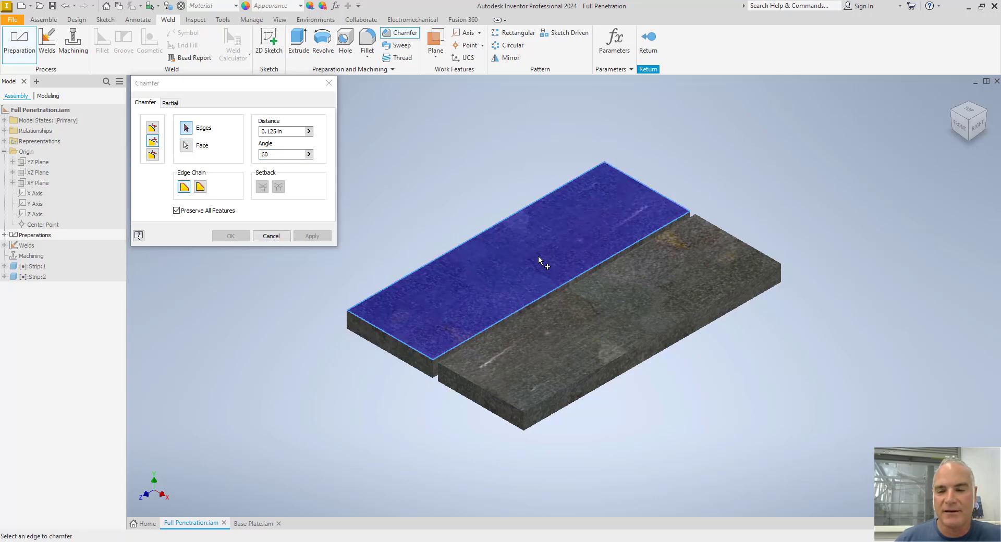
click(560, 287)
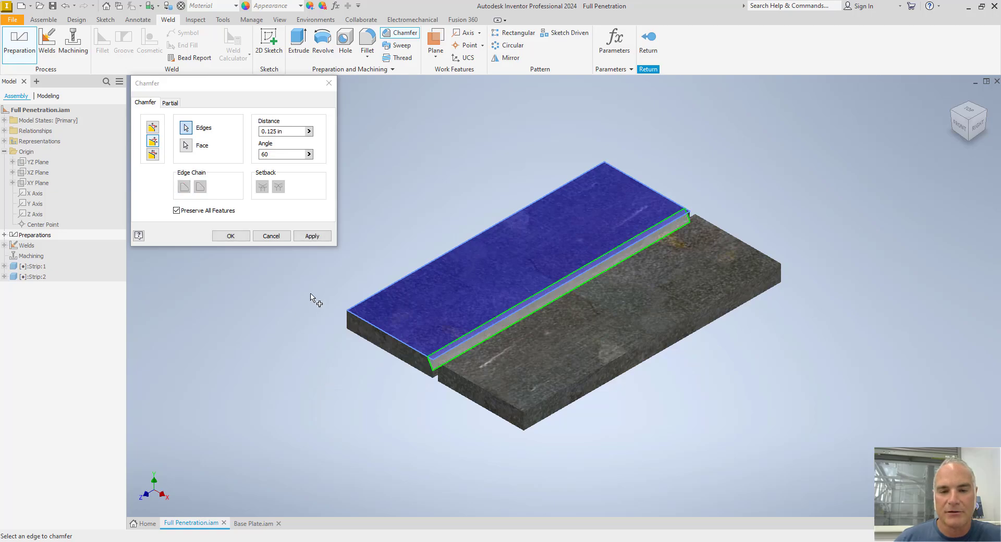
click(312, 237)
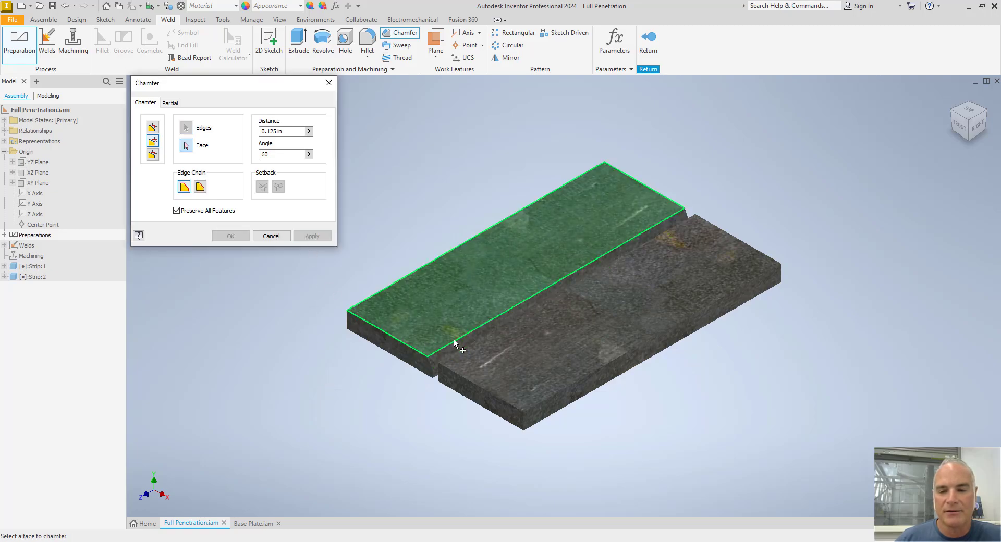
- Chamfer Strip:1's upper edge along the gap with the same 0.125 in distance and 60 degree angle, and finish the Chamfer command
click(497, 343)
click(491, 334)
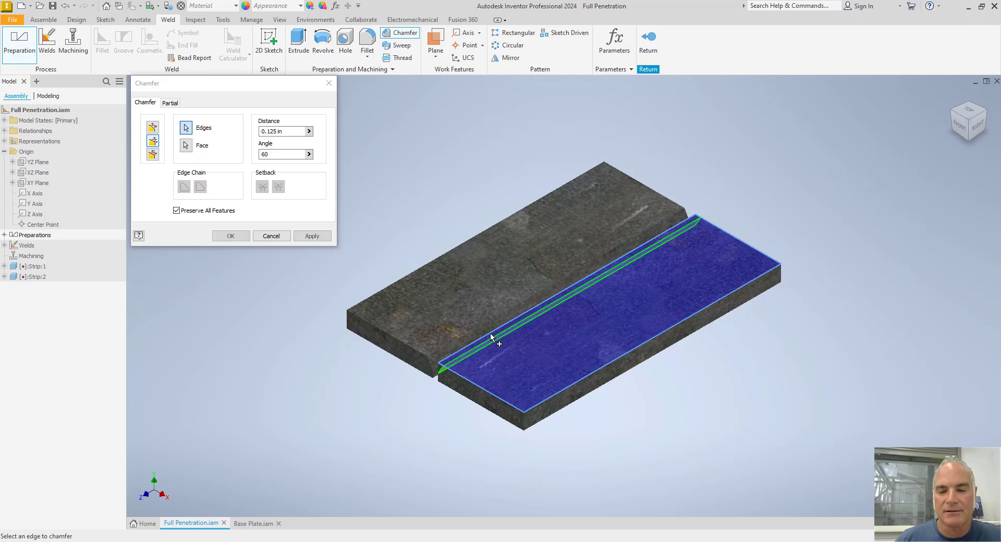
click(231, 237)
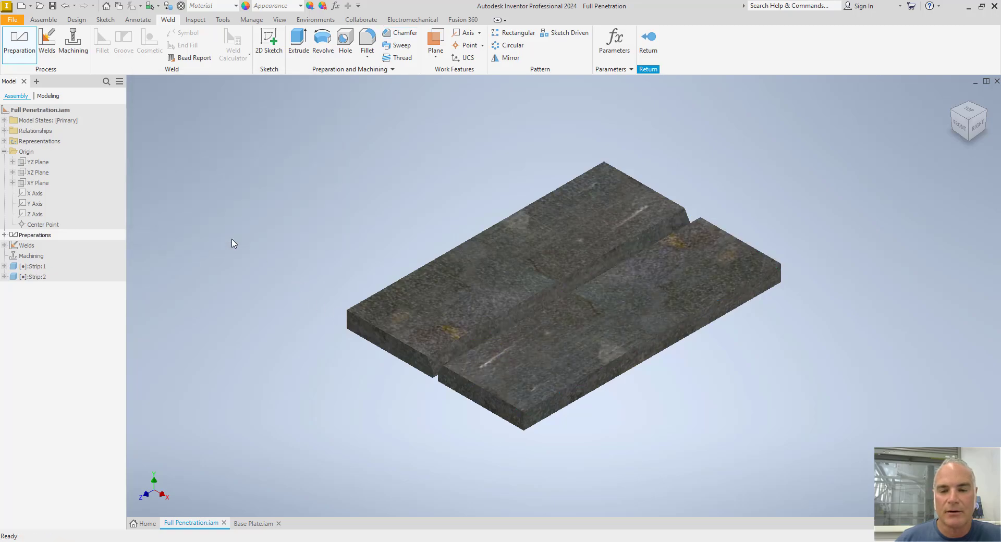
click(960, 125)
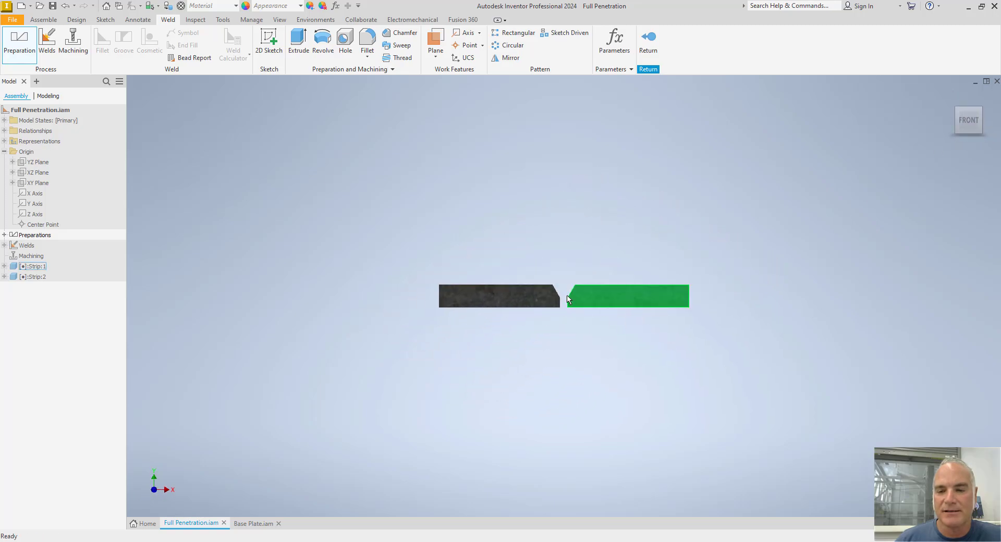
scroll(569, 299, up, 4)
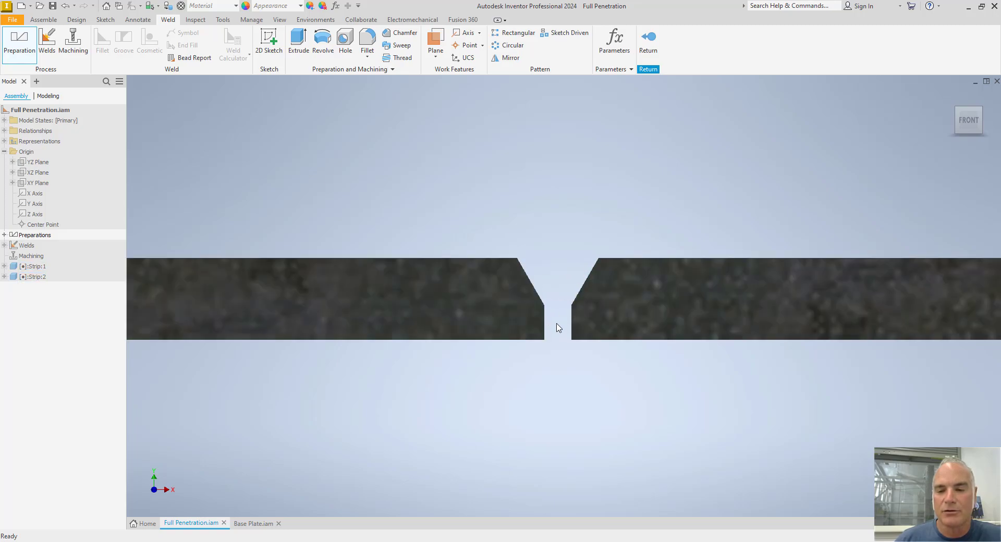
drag(966, 116, 966, 114)
click(979, 109)
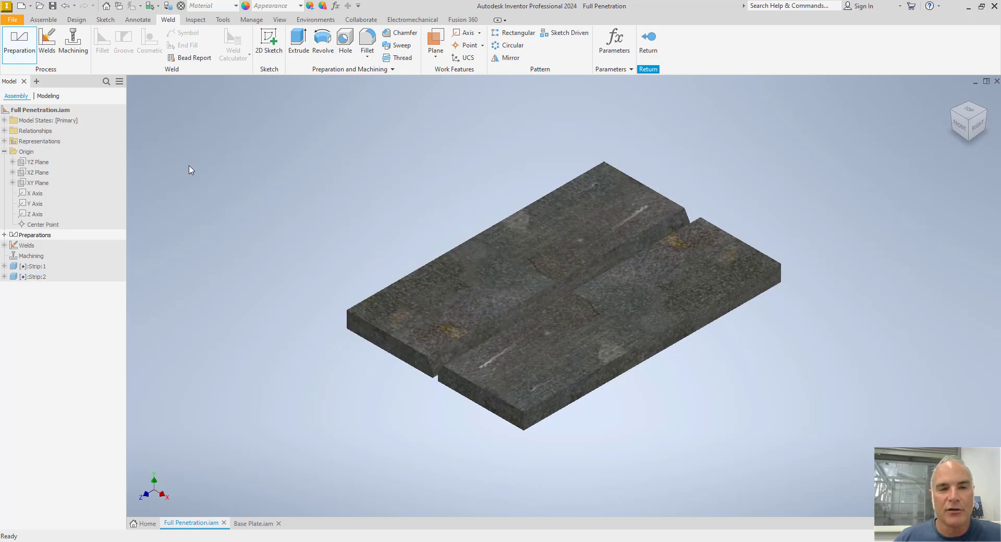
- Check the component placement options, and exit the weld preparation mode to return to the main weldment level
click(45, 21)
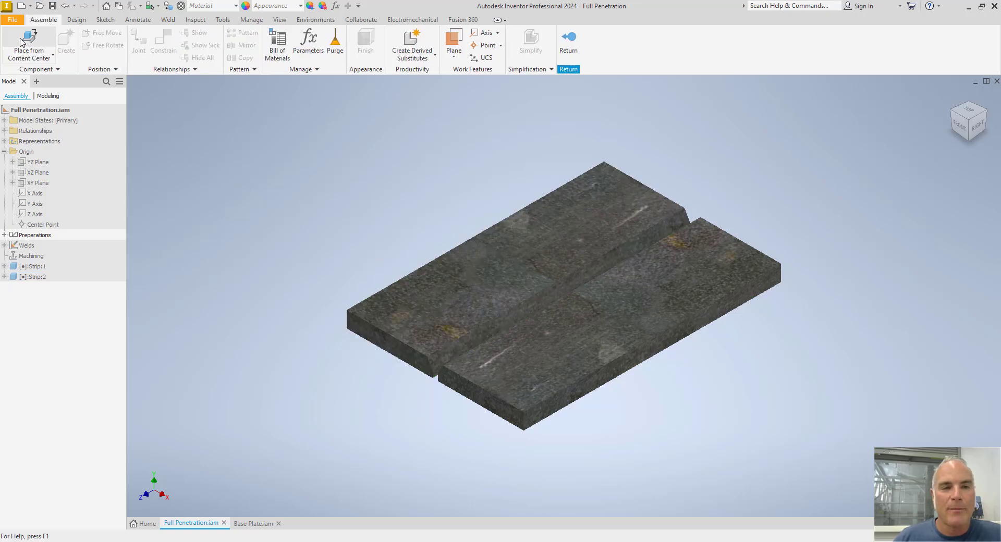
click(31, 54)
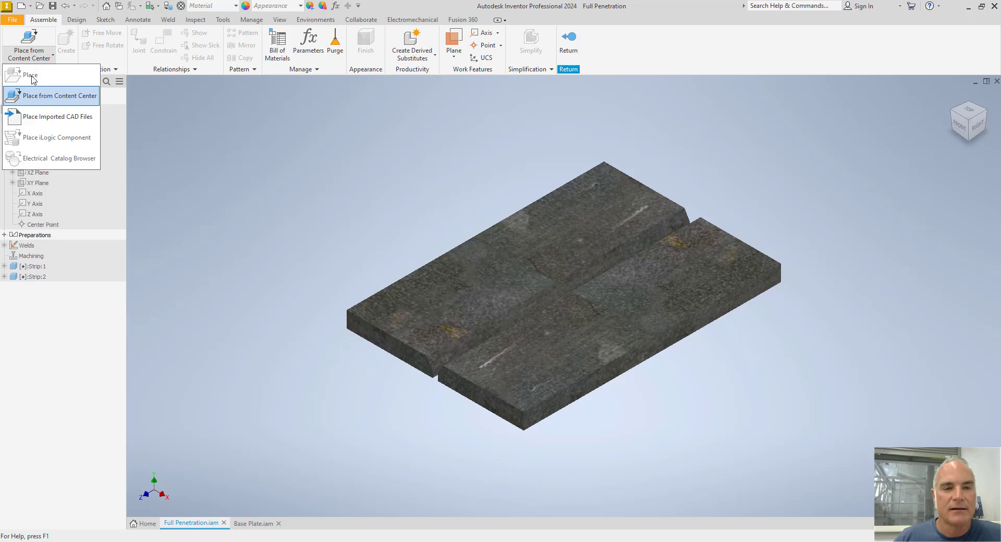
click(50, 94)
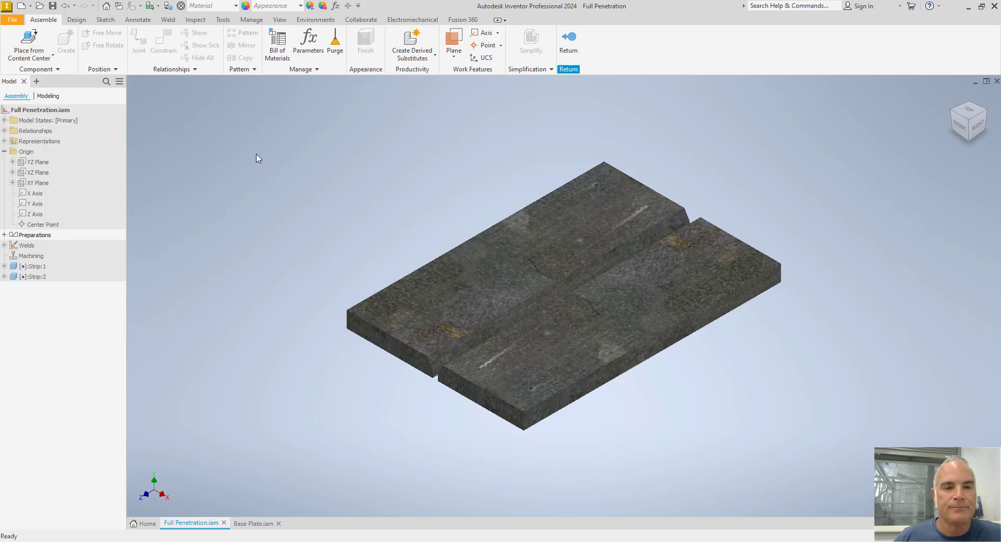
click(52, 58)
click(263, 195)
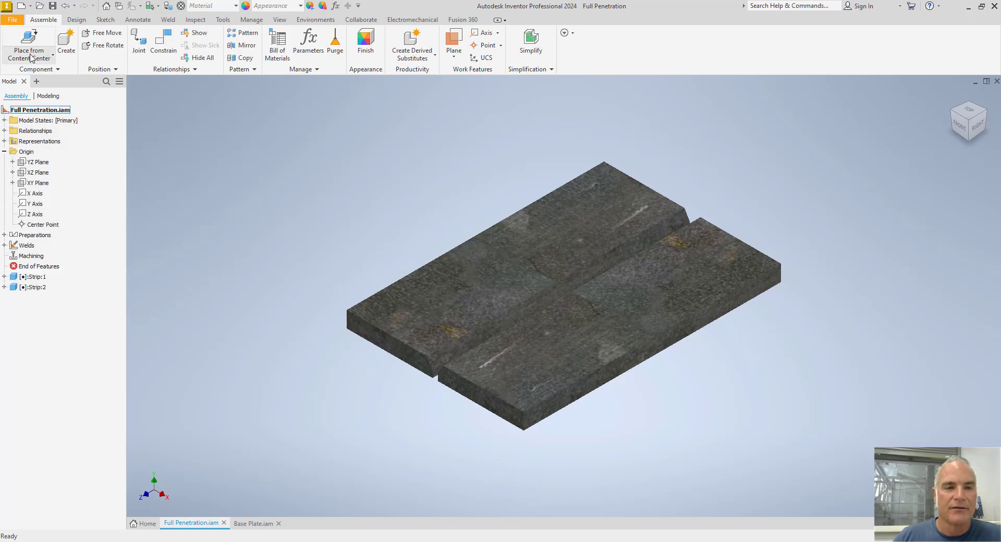
- Place one additional instance of the Strip part beside the two chamfered strips
click(52, 54)
click(32, 74)
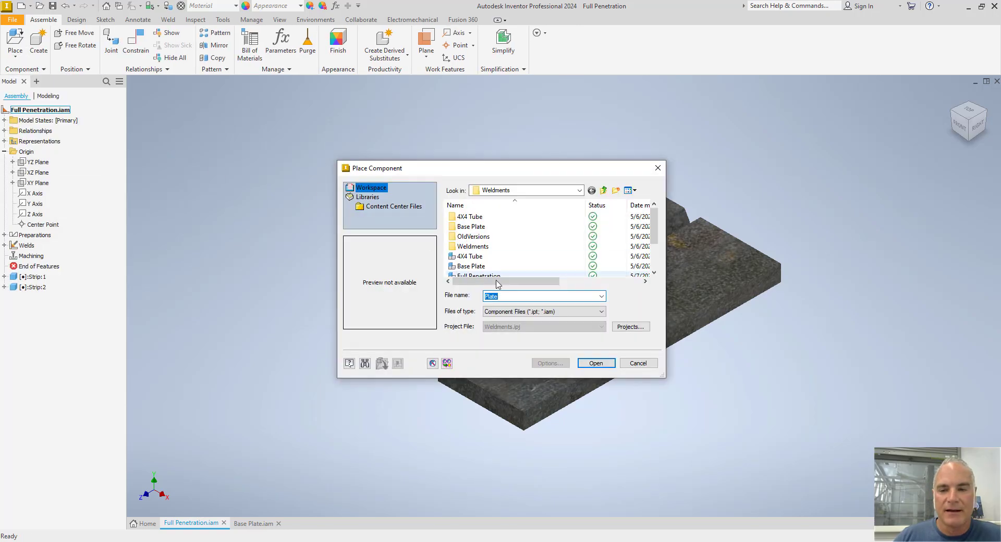
scroll(478, 271, down, 2)
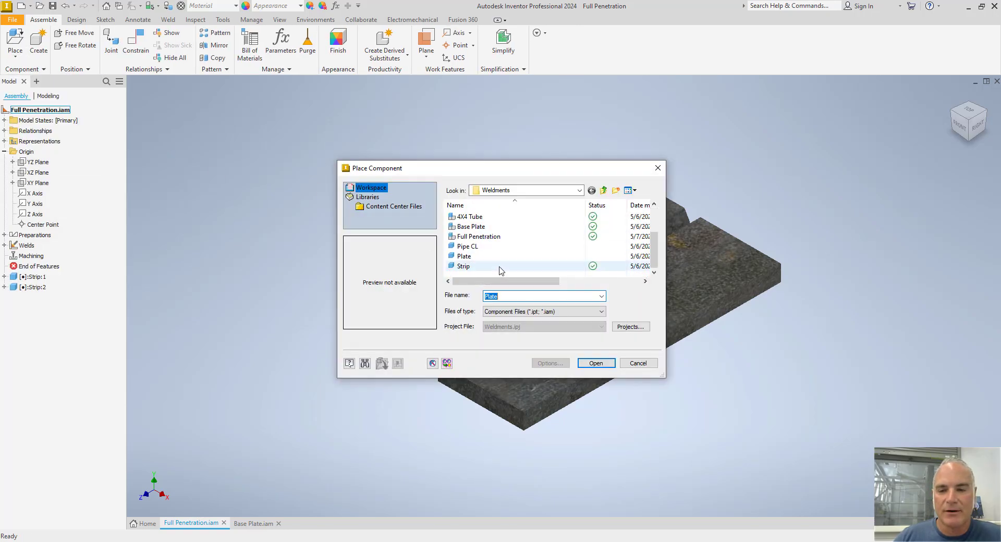
click(597, 363)
click(377, 196)
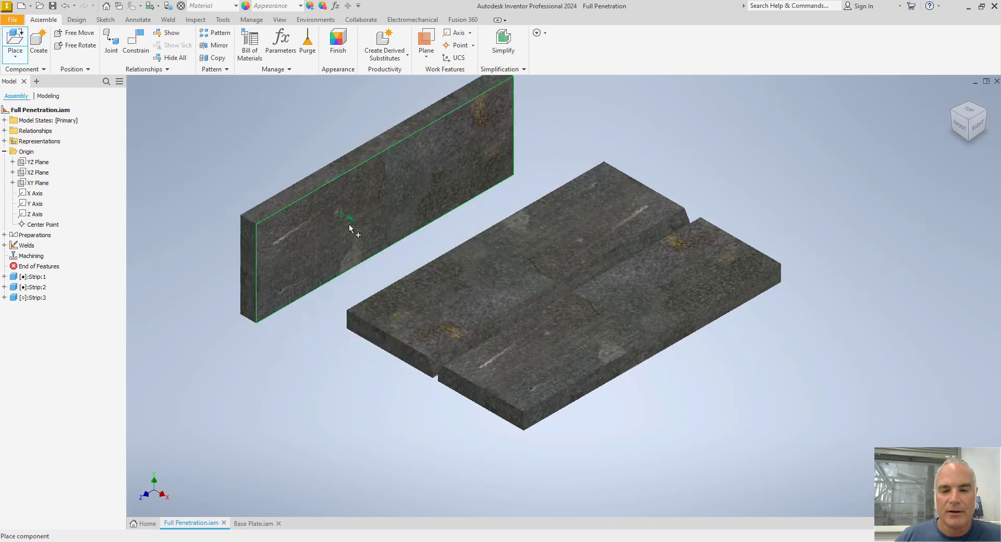
right_click(351, 225)
click(384, 225)
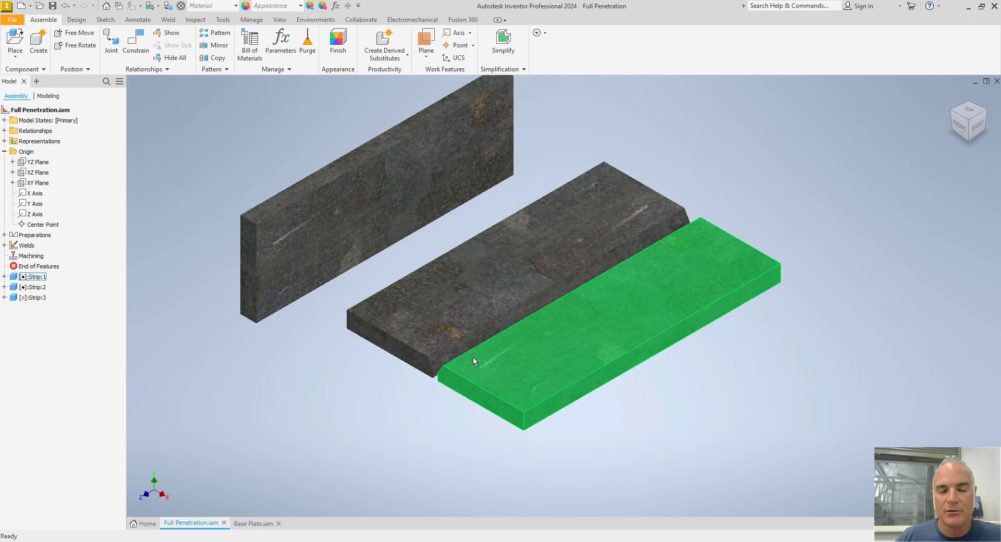
- Delete the additional Strip instance from the weldment and return to the weld tools
right_click(43, 306)
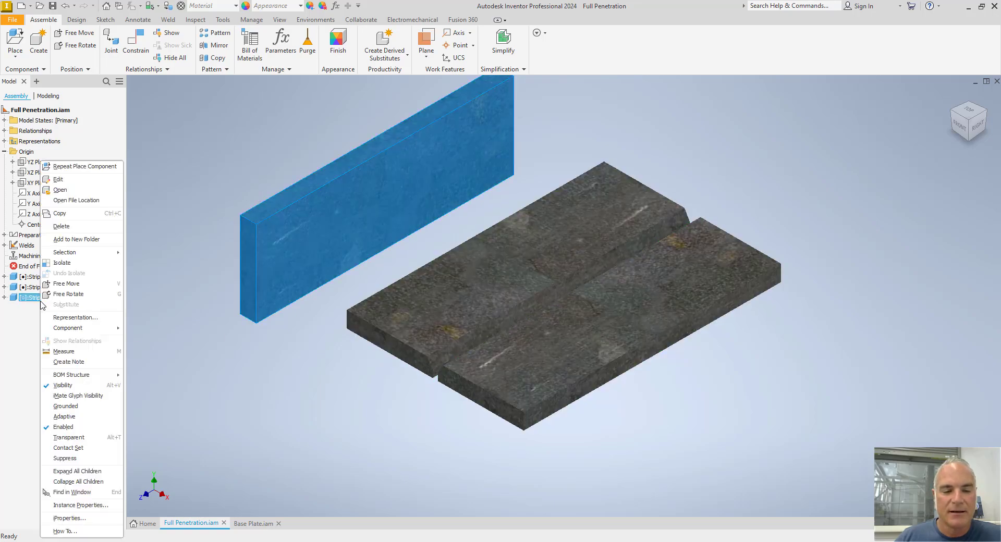
click(61, 226)
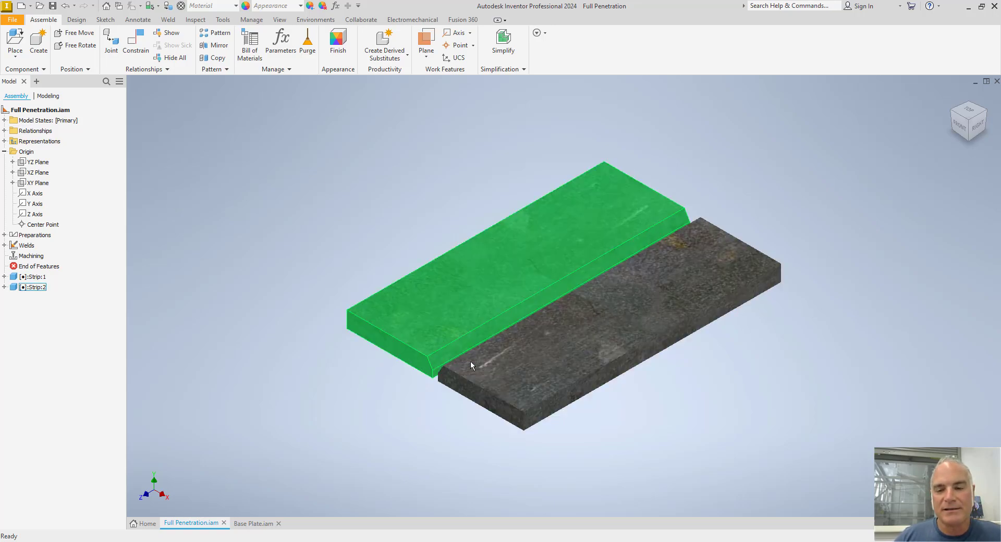
click(170, 21)
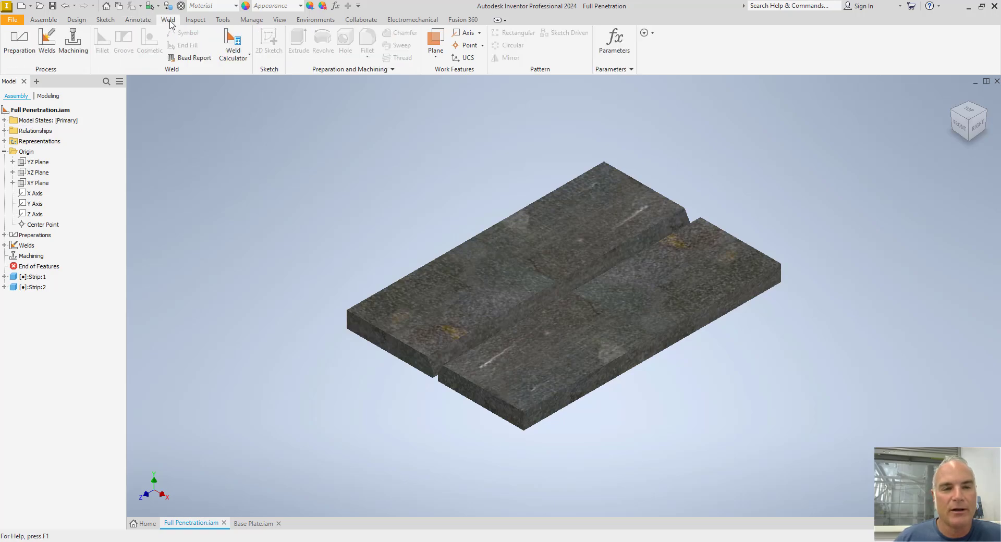
- Start a groove weld in the Welds mode and assign one strip's vertical and bevelled gap faces to Face Set 1
click(53, 43)
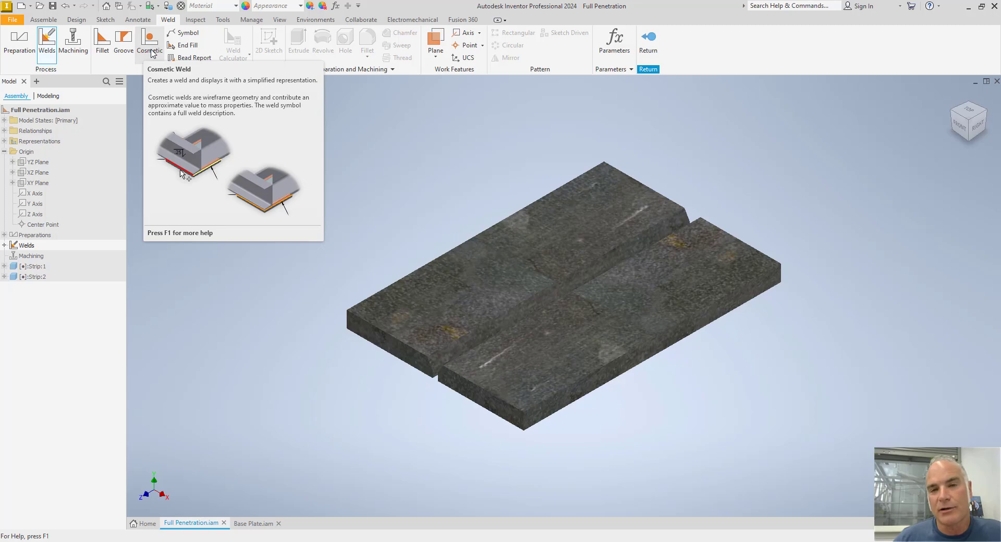
click(124, 43)
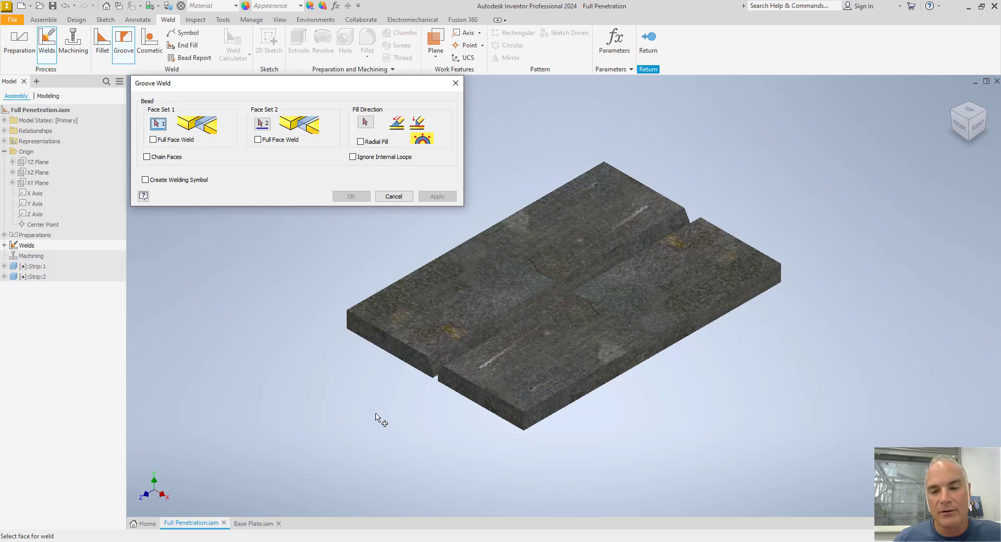
scroll(415, 419, up, 5)
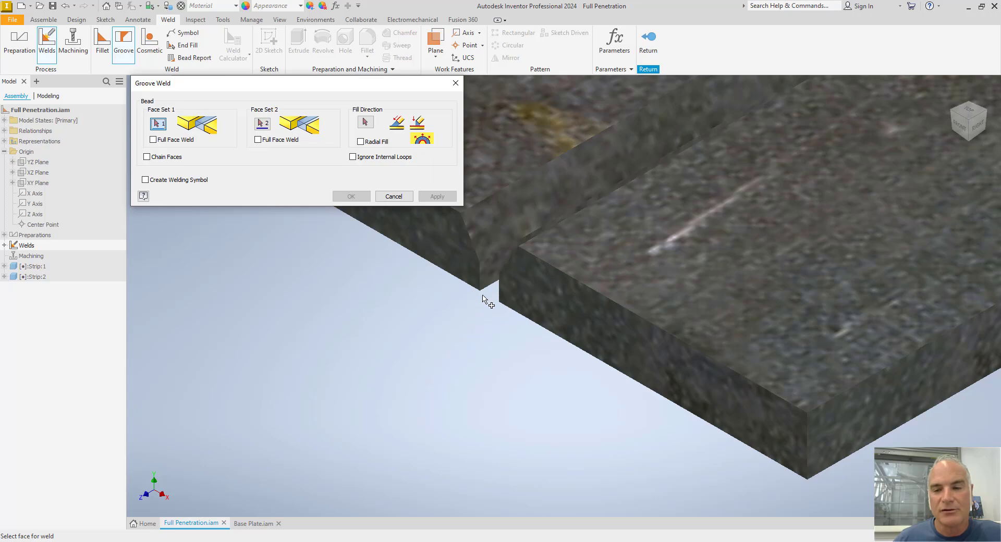
click(488, 275)
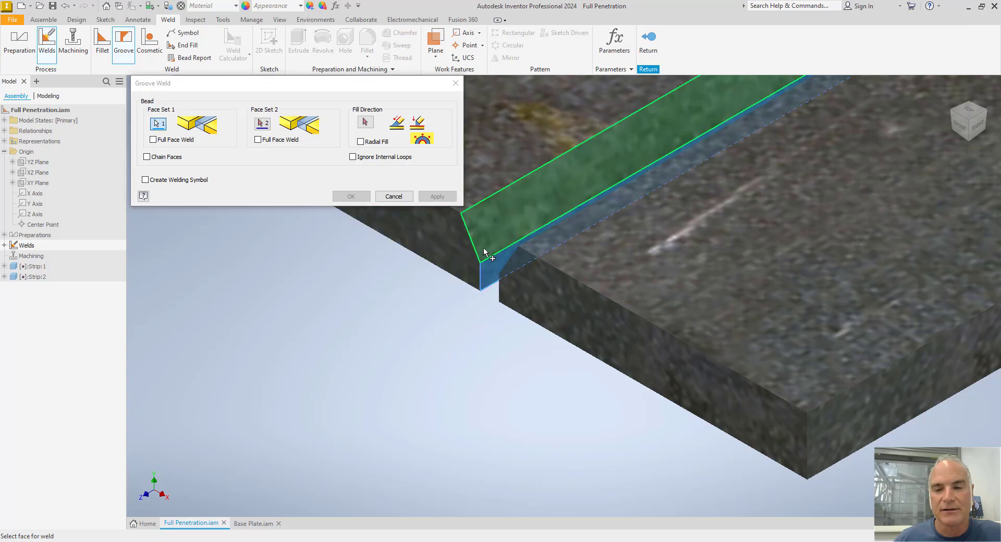
click(262, 123)
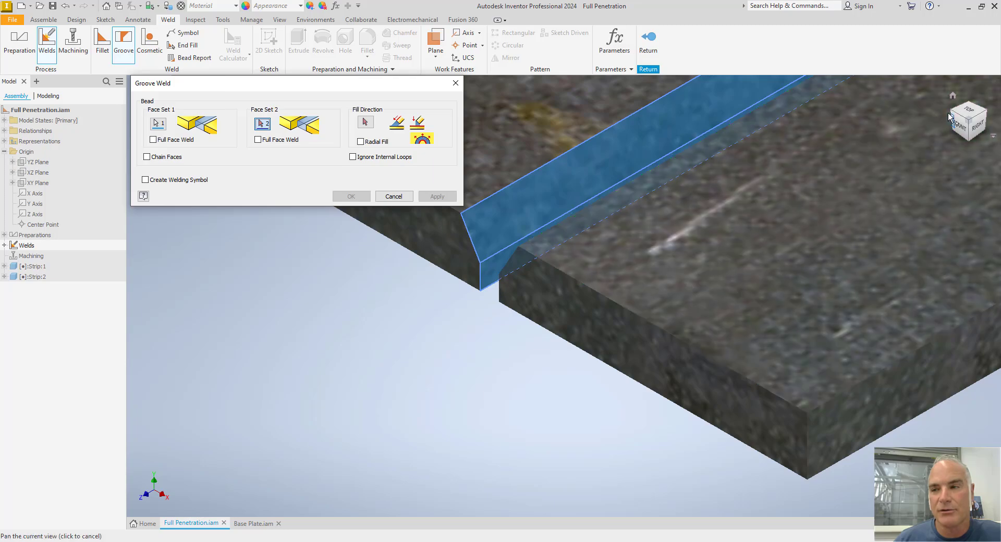
- Assign the opposite strip's vertical and bevelled gap faces to Face Set 2 of the groove weld
click(952, 119)
scroll(682, 363, up, 5)
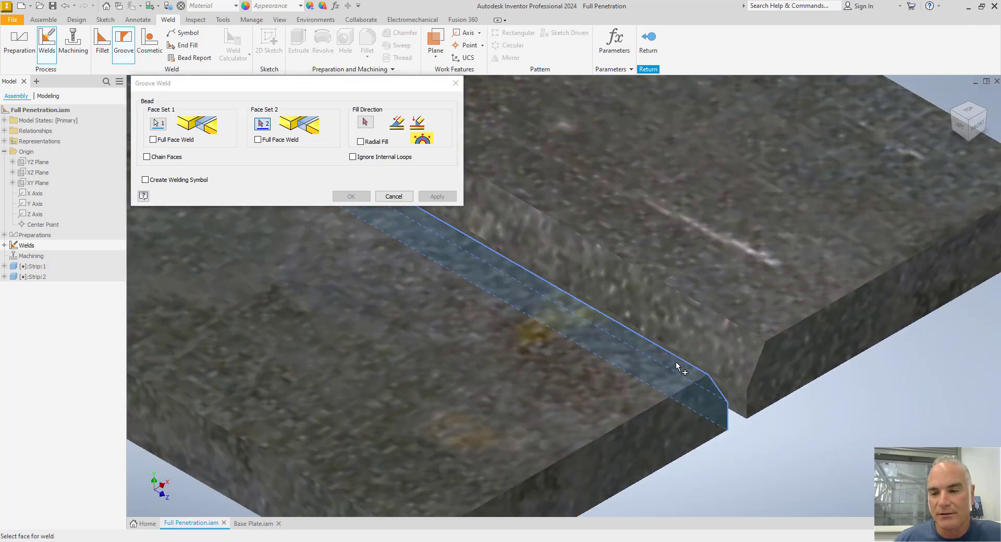
click(747, 420)
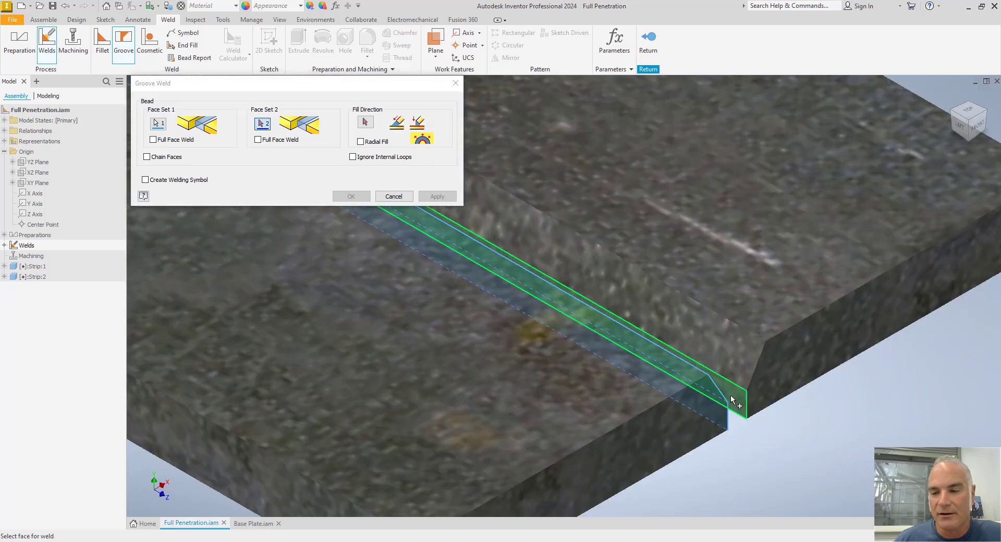
click(731, 361)
middle_drag(785, 463, 697, 371)
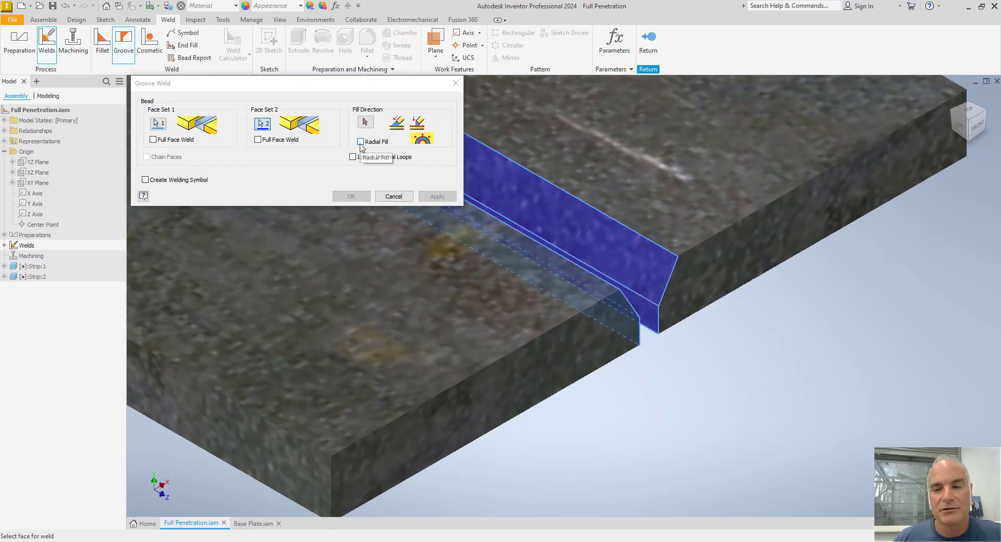
- Try the Radial Fill option for the groove weld, and turn it off again
click(361, 144)
click(360, 143)
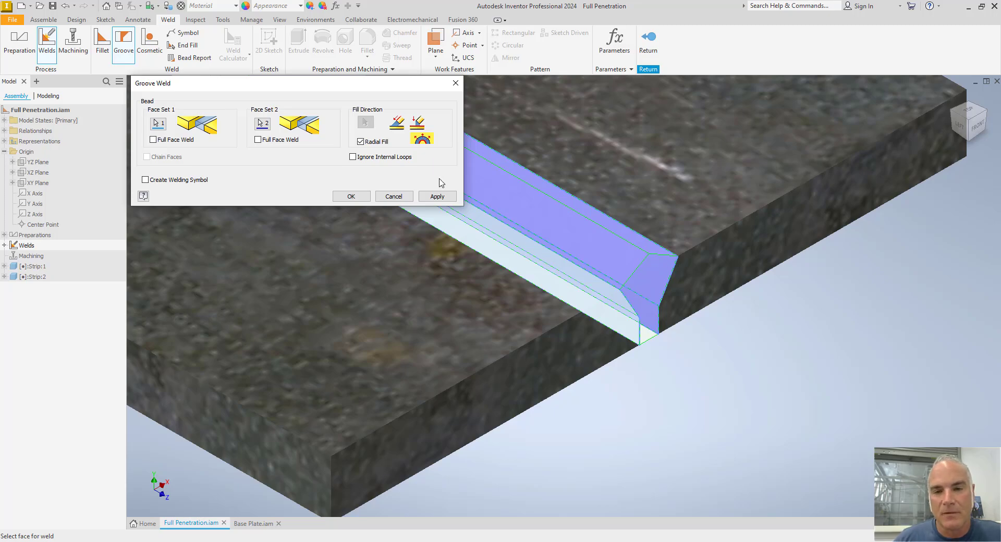
click(361, 141)
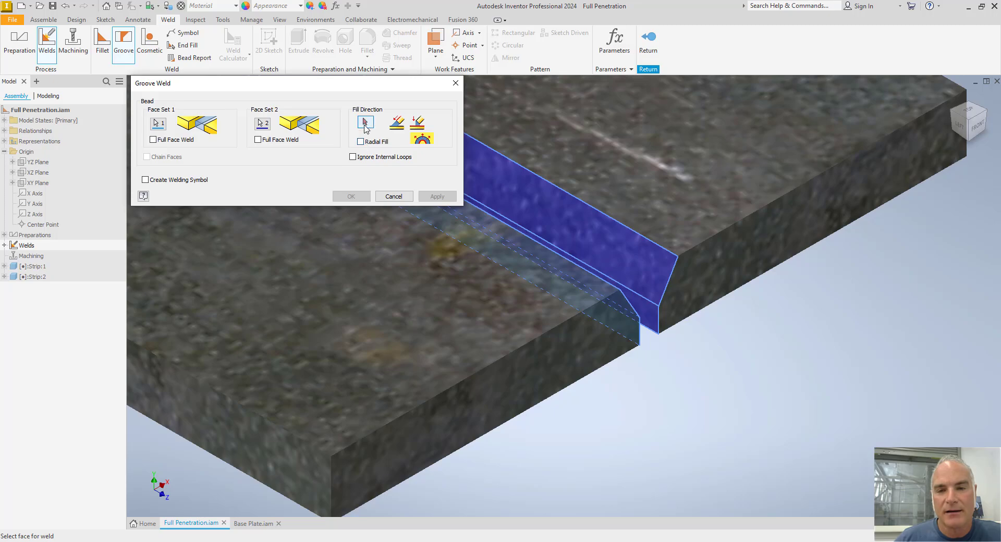
- Define the fill direction along the lower edge of the strip's end face that runs across the gap, and create the groove weld
click(365, 122)
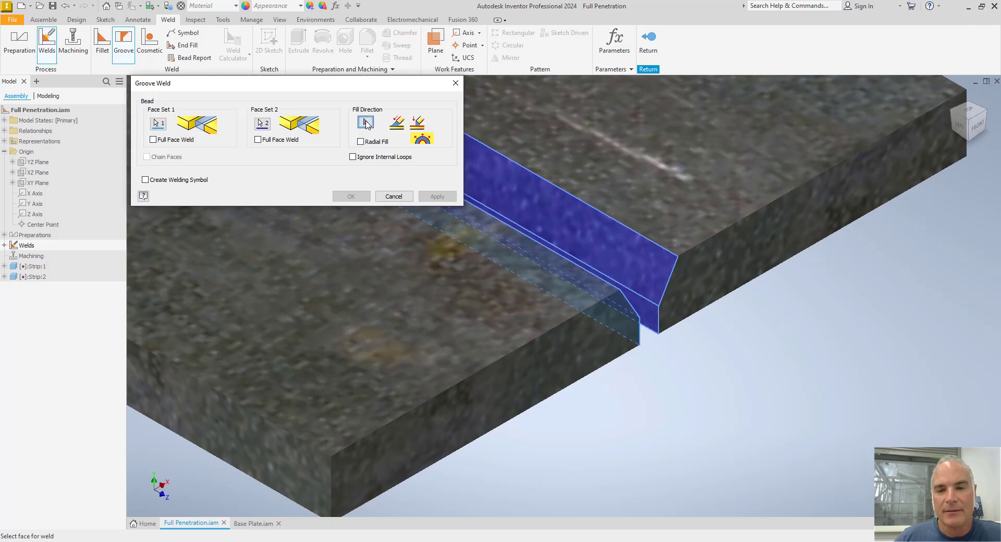
click(566, 389)
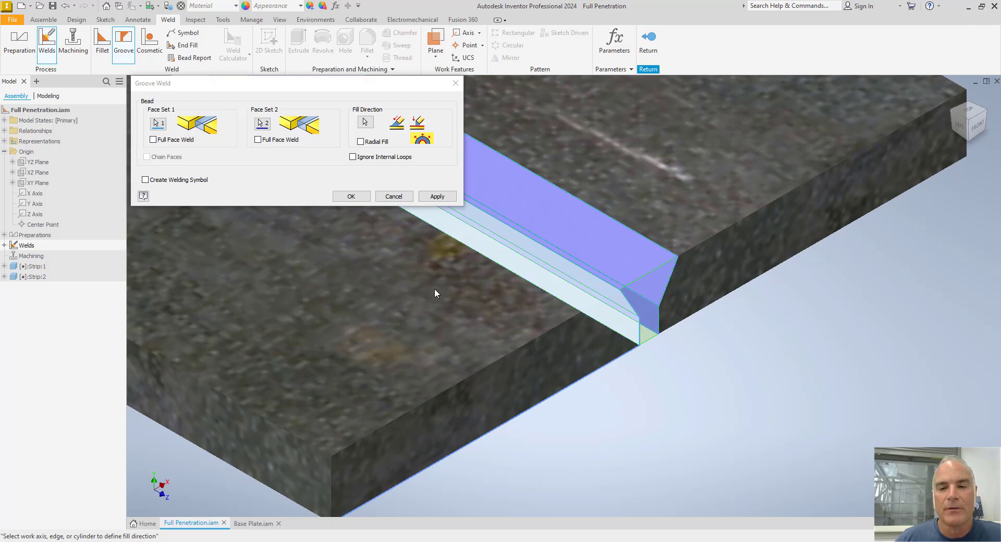
click(350, 197)
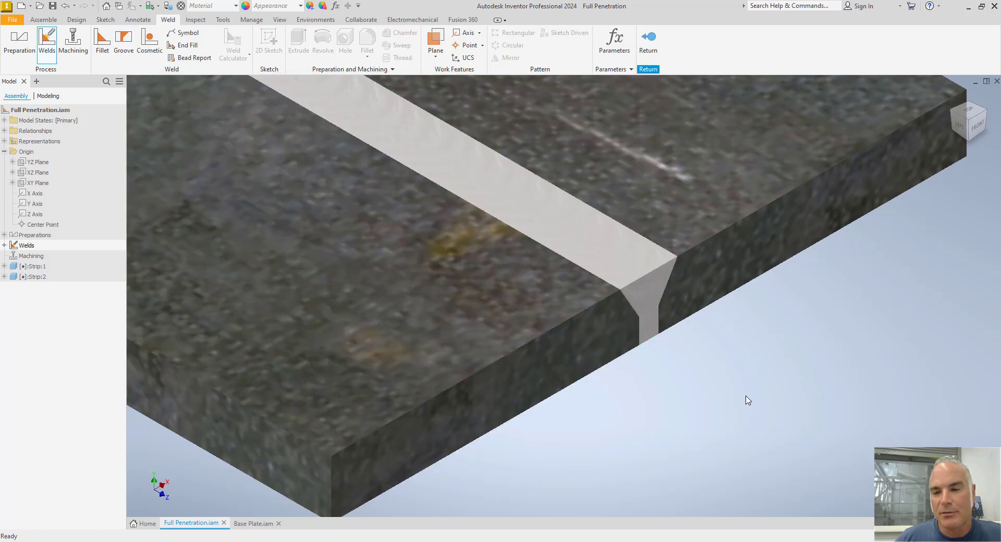
- Inspect the finished groove weld, return to the main weldment level, and switch to the Base Plate.iam document
mouse_move(725, 398)
shift+middle_down()
mouse_move(745, 414)
mouse_move(700, 379)
mouse_move(686, 387)
mouse_move(703, 388)
shift+middle_up()
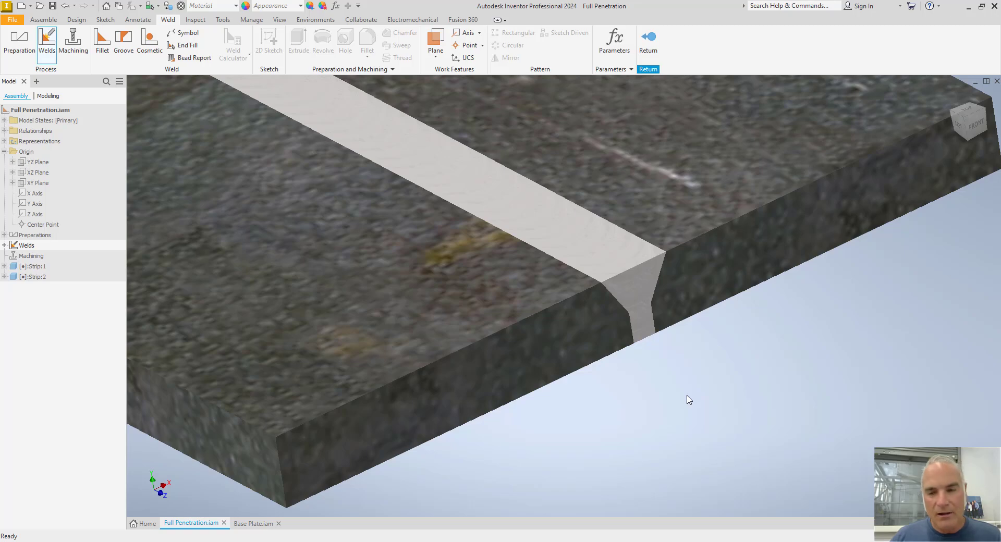
key(F6)
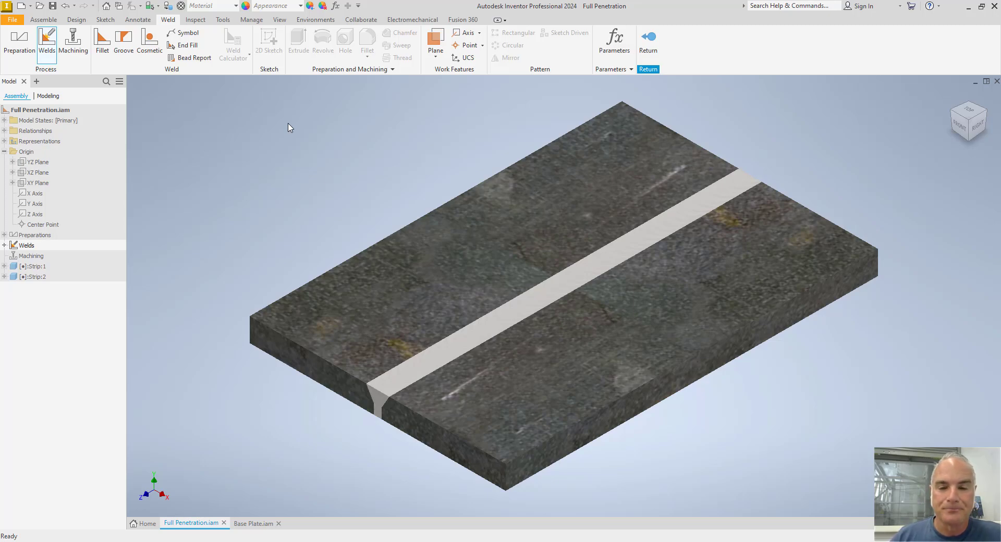
click(650, 42)
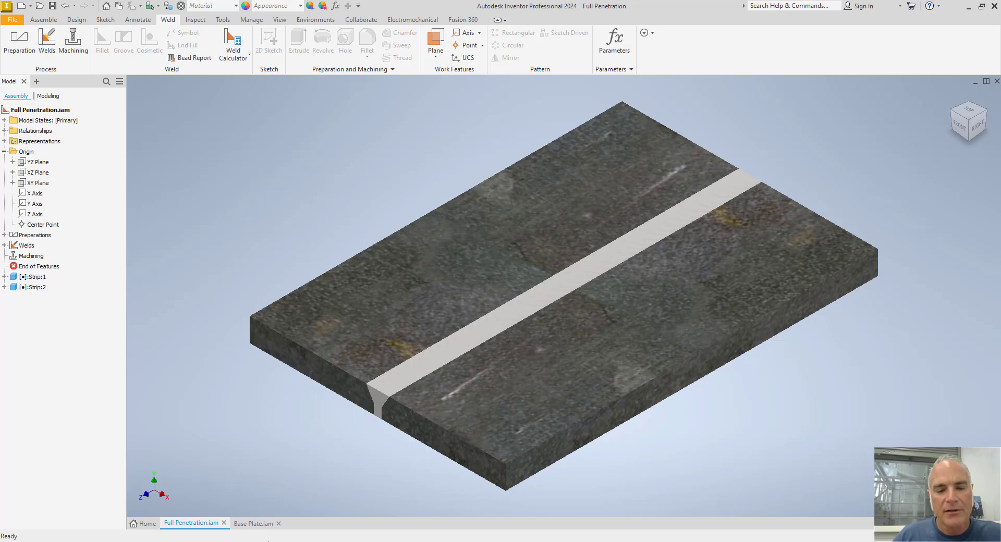
click(252, 526)
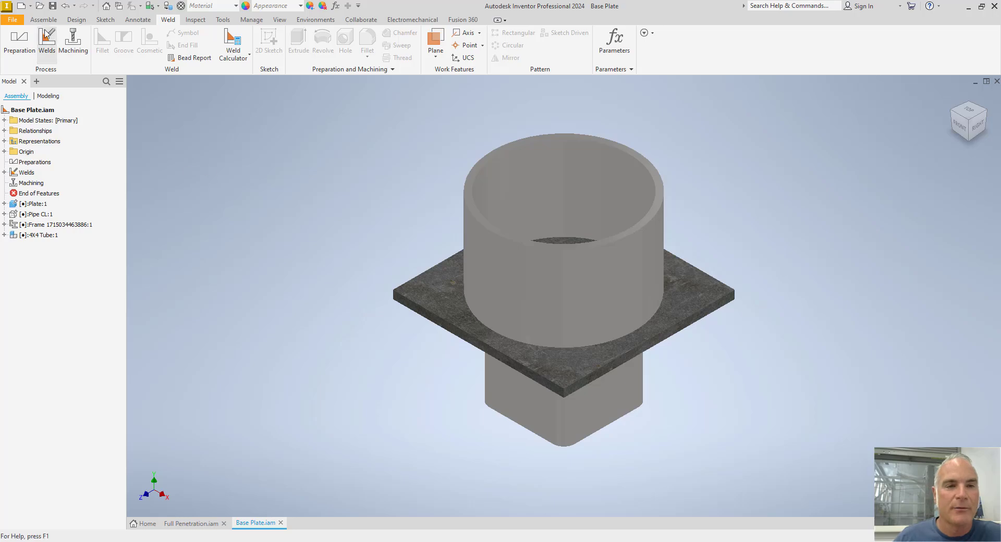
- Create a new assembly from the Weldment.iam template, and close it again
click(23, 8)
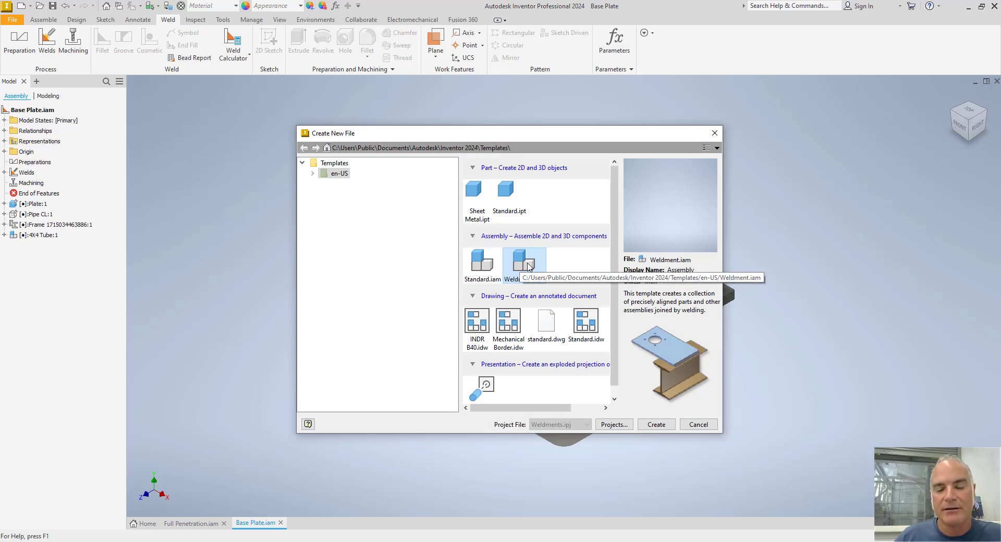
click(655, 425)
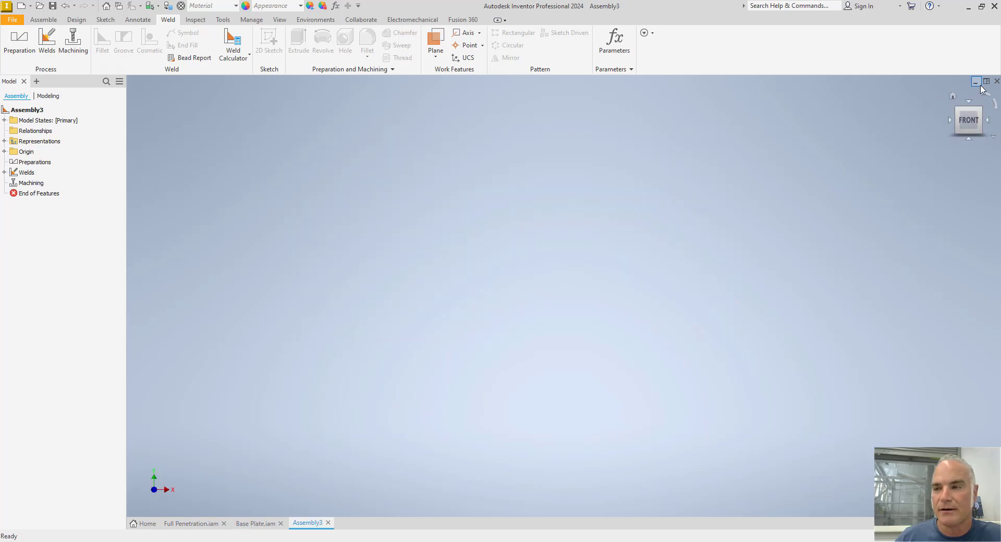
click(998, 81)
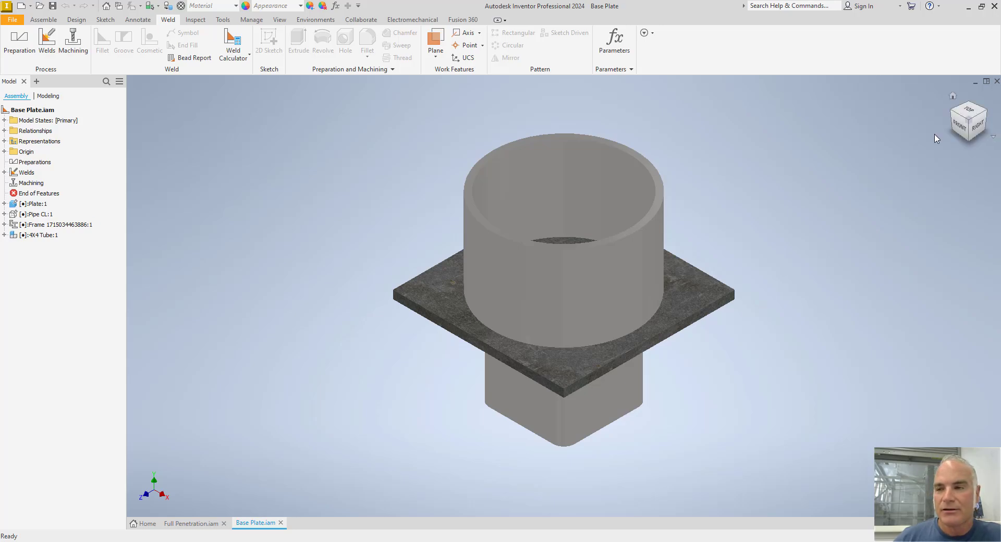
- Examine the joint between the 4X4 tube and the plate from below and from the front, and activate the Welds mode
click(969, 139)
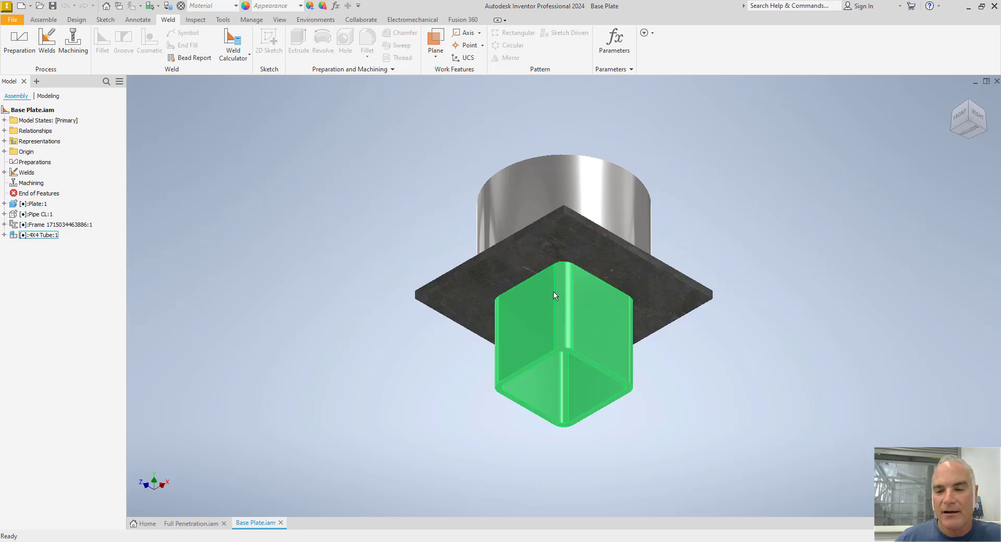
click(967, 123)
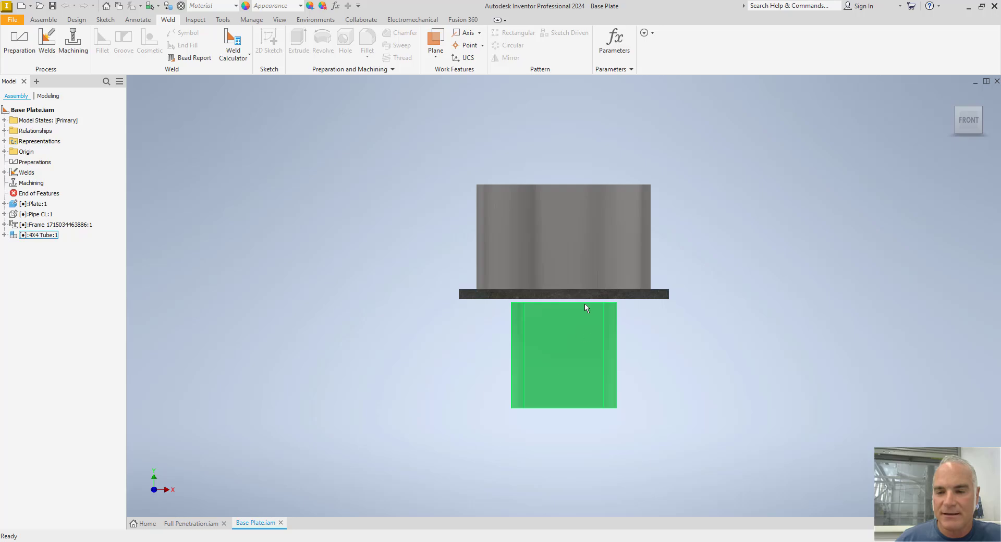
click(977, 131)
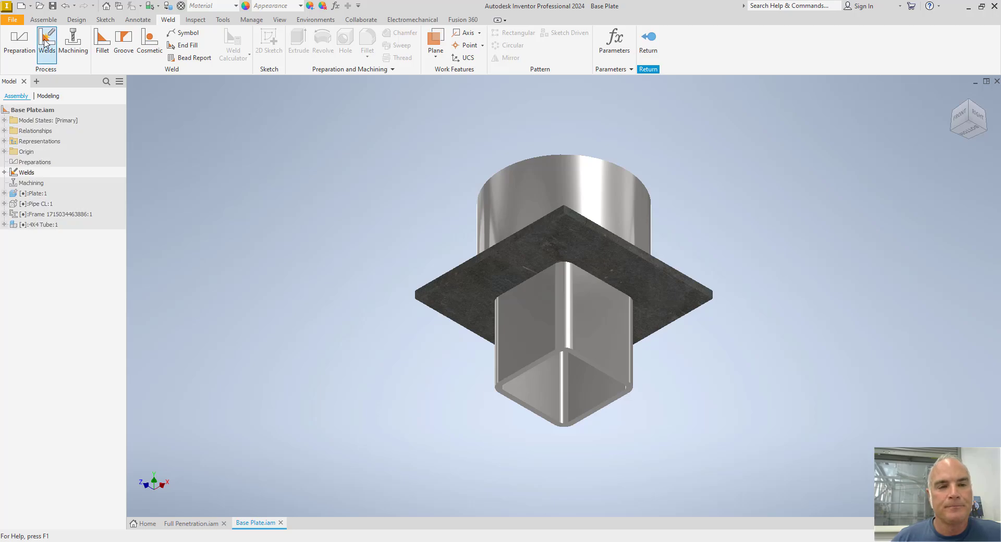
click(102, 52)
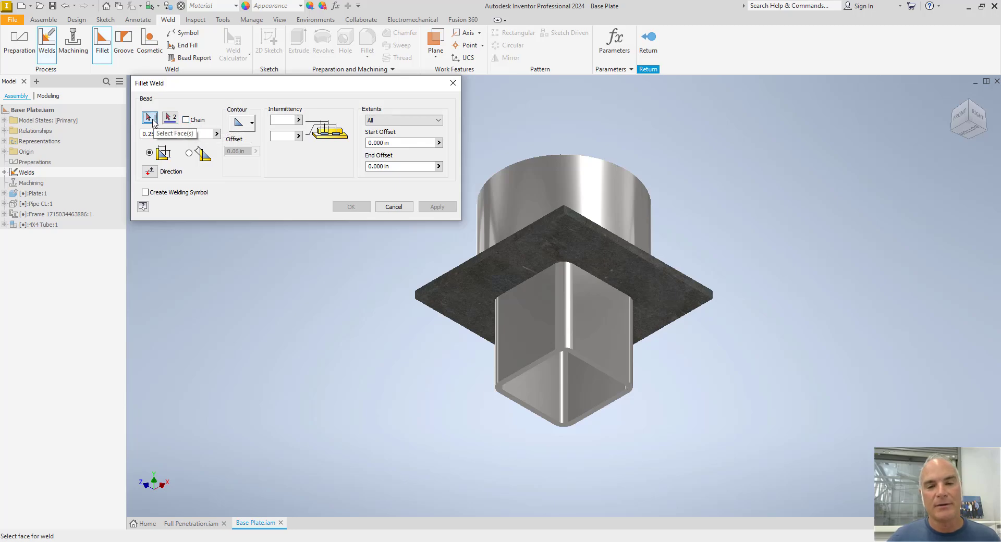
click(496, 256)
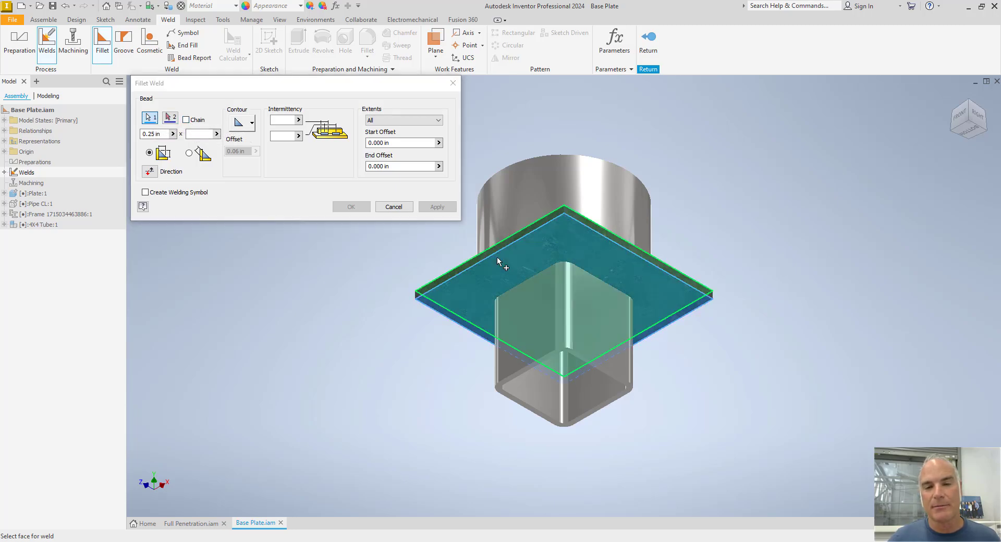
click(170, 118)
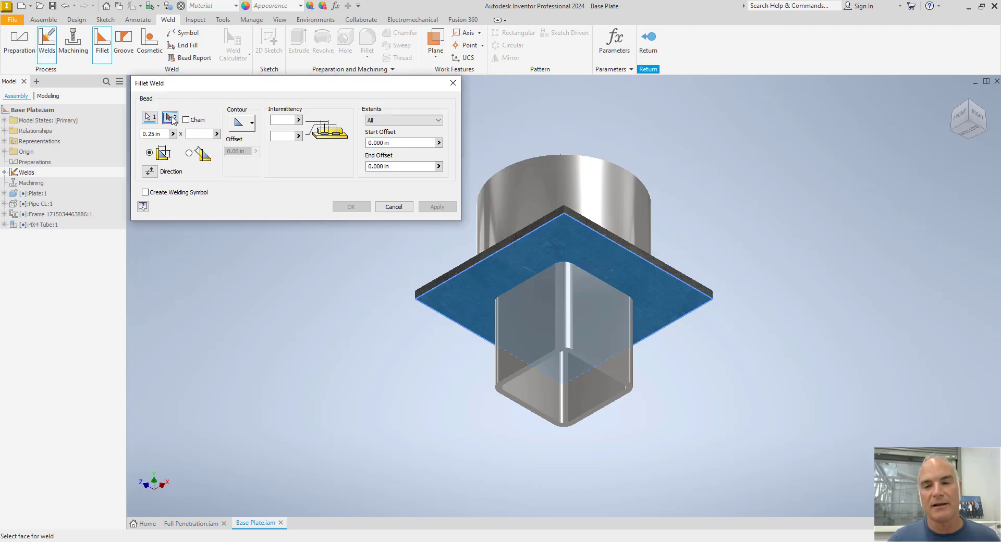
click(522, 295)
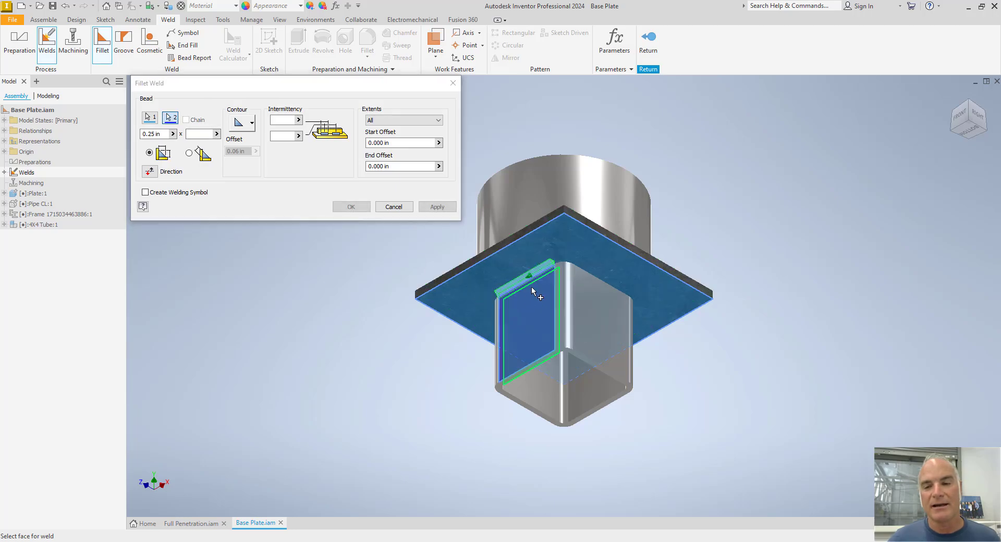
click(584, 282)
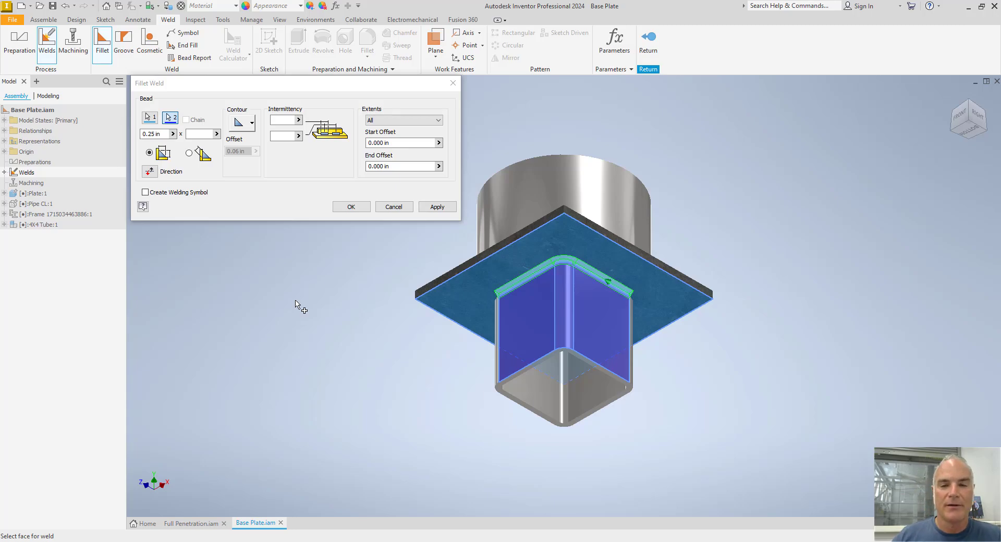
click(397, 208)
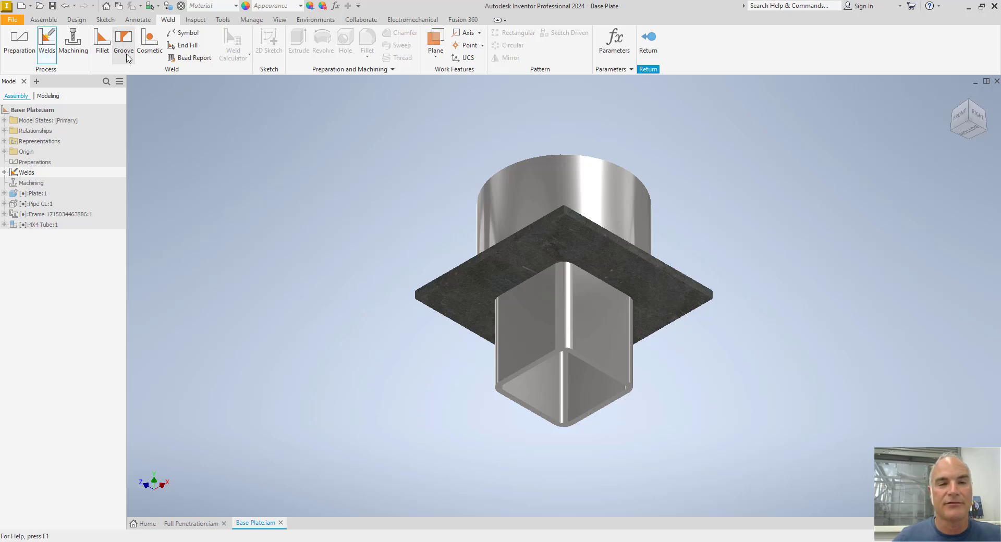
- Start a fillet weld with the plate's underside as the first face and the 4X4 tube's chained outer faces as the second
click(101, 42)
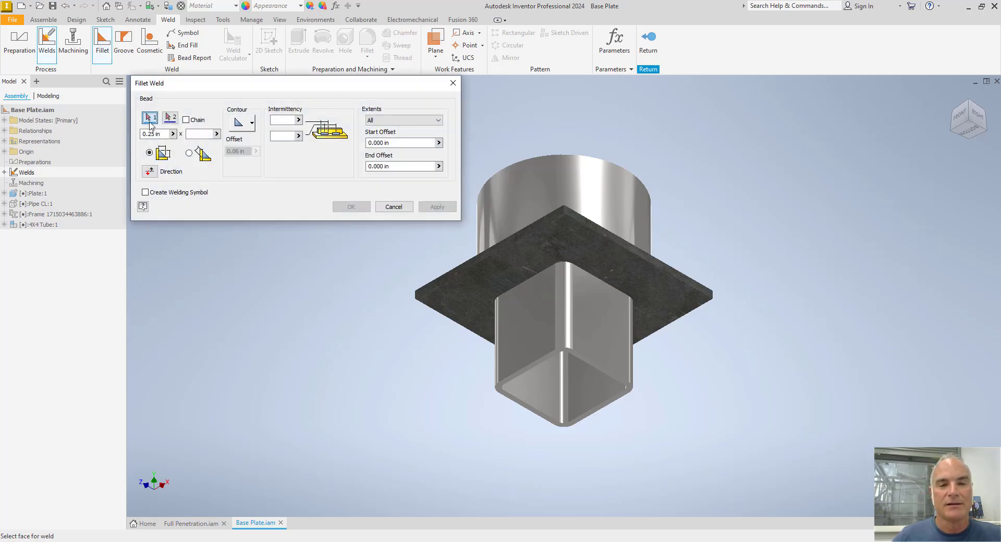
click(501, 279)
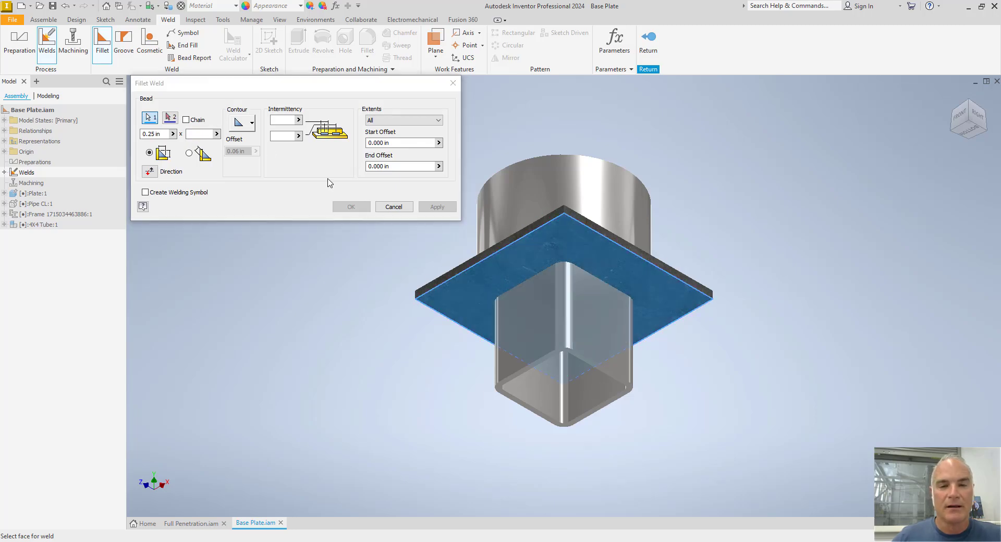
click(170, 118)
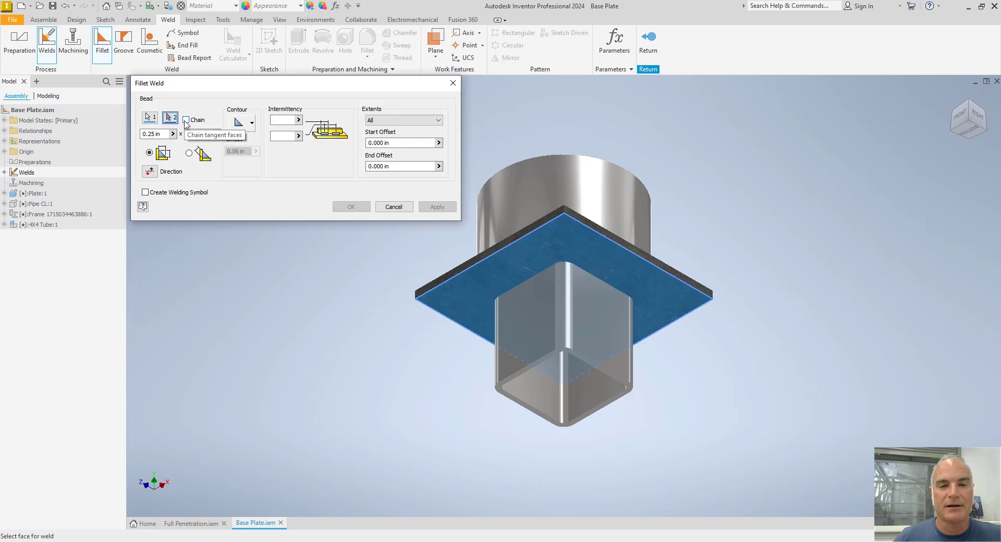
click(523, 298)
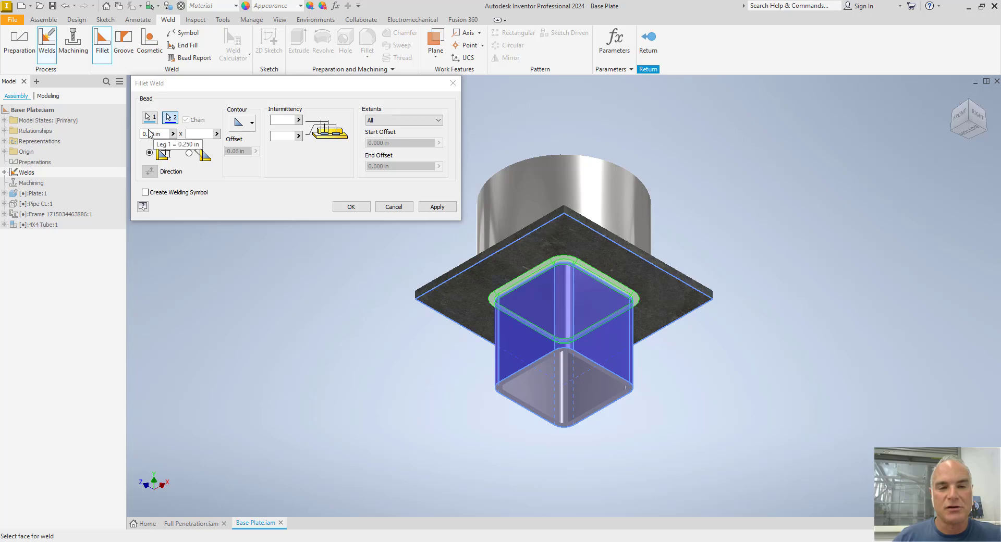
- Give the tube's fillet bead a concave contour and create the weld
click(252, 123)
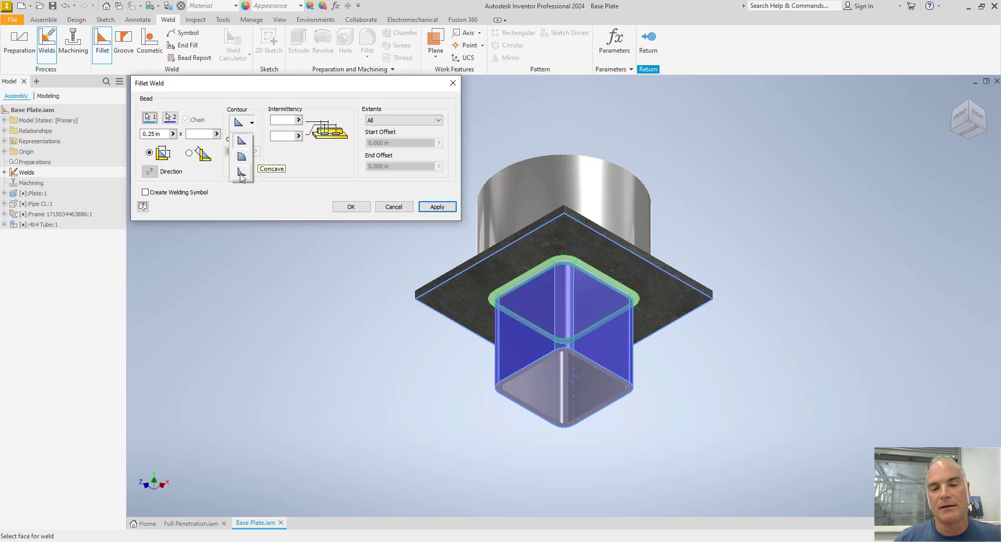
click(241, 174)
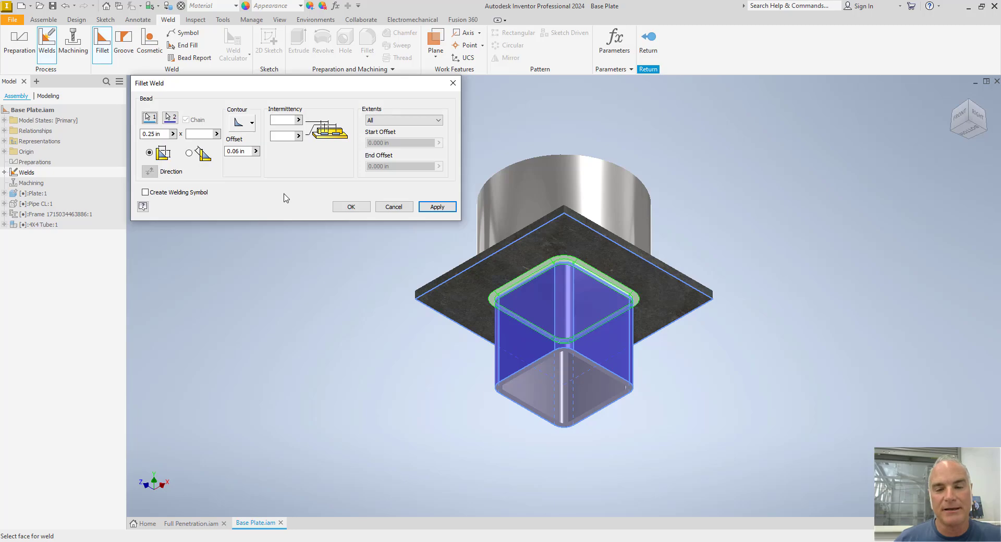
click(347, 208)
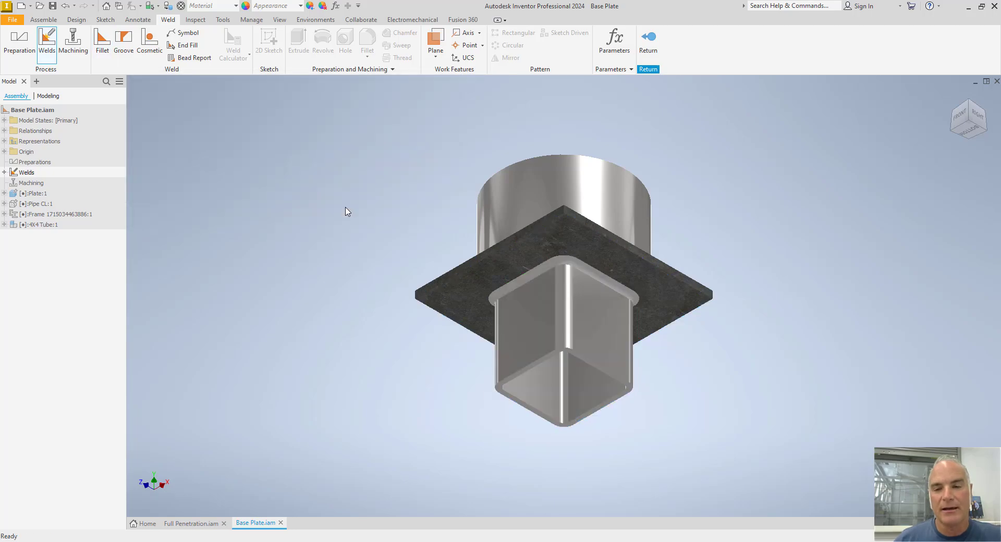
- Start a second fillet weld between the plate's upper face and the pipe's outer cylindrical face
scroll(492, 266, up, 5)
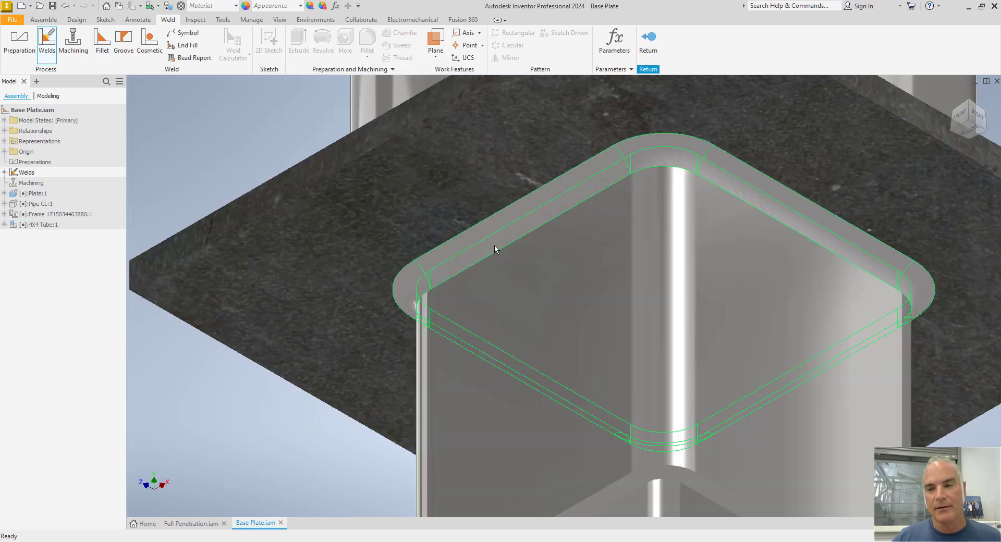
shift+middle_drag(495, 246, 470, 255)
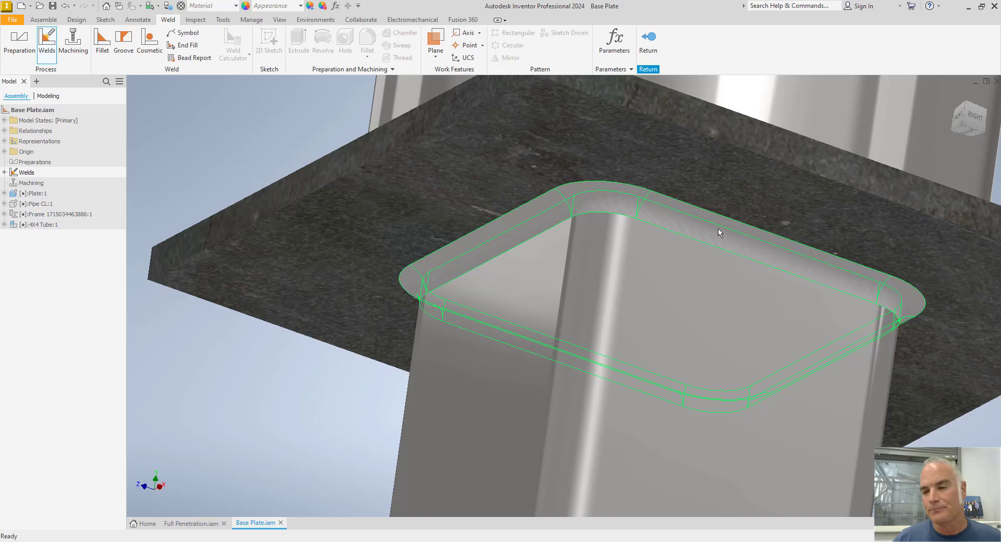
shift+middle_drag(475, 258, 501, 293)
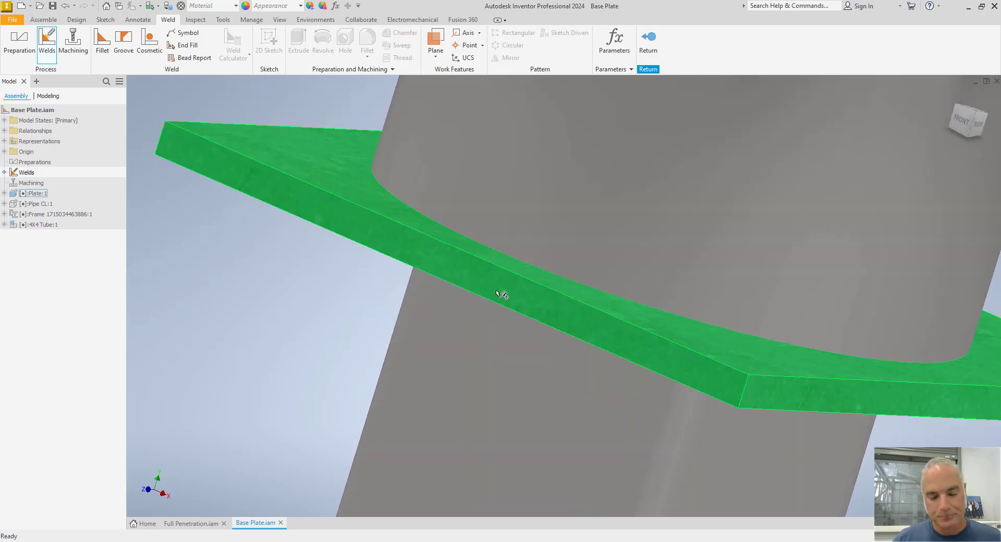
key(F6)
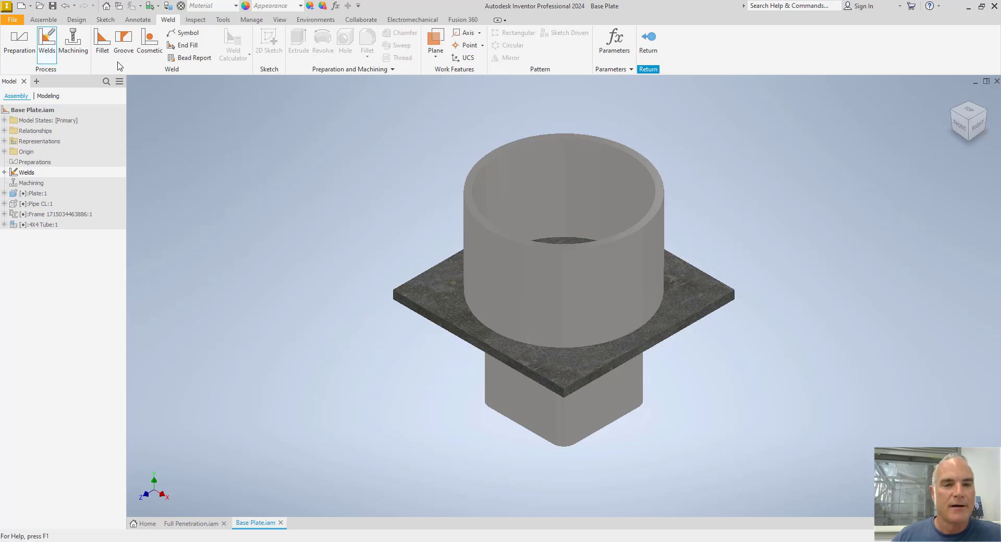
click(103, 45)
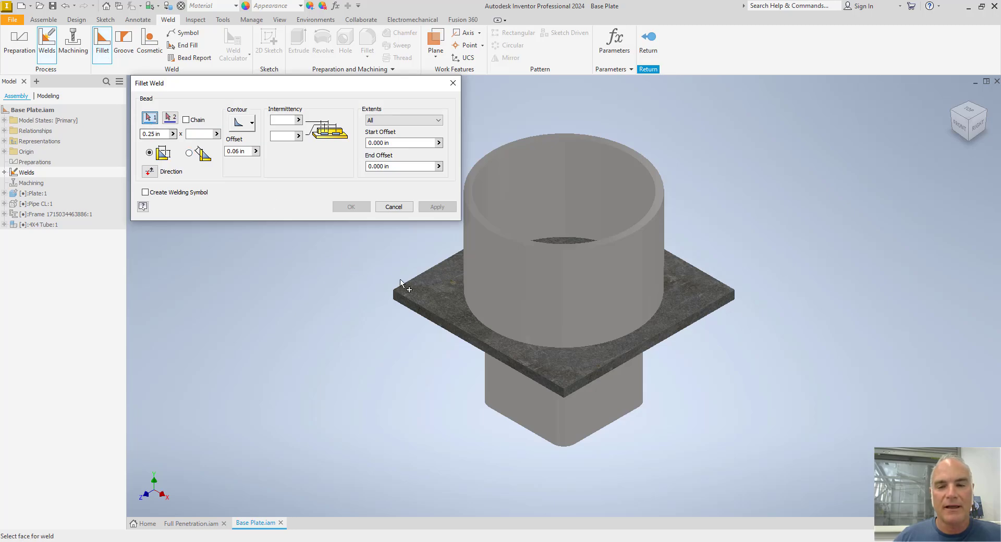
click(418, 284)
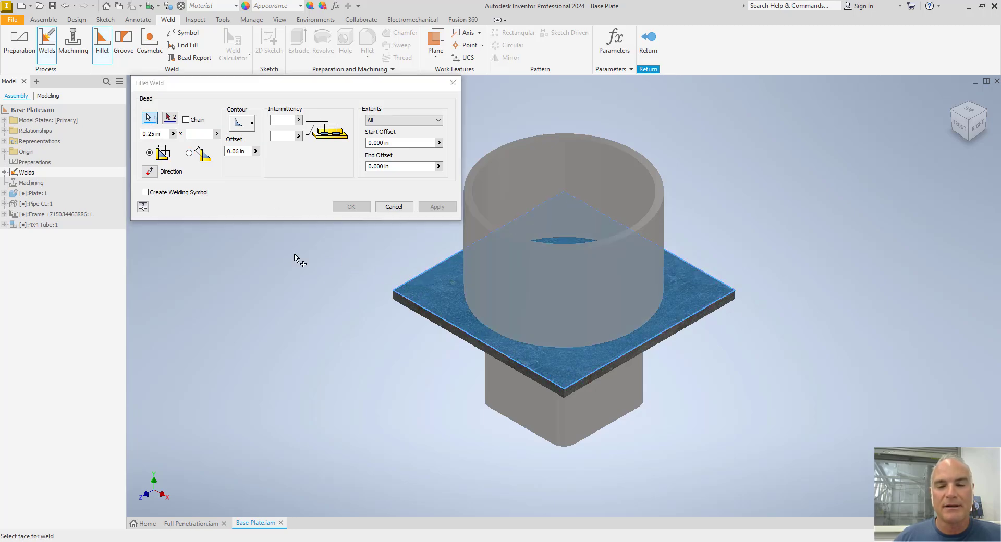
click(168, 118)
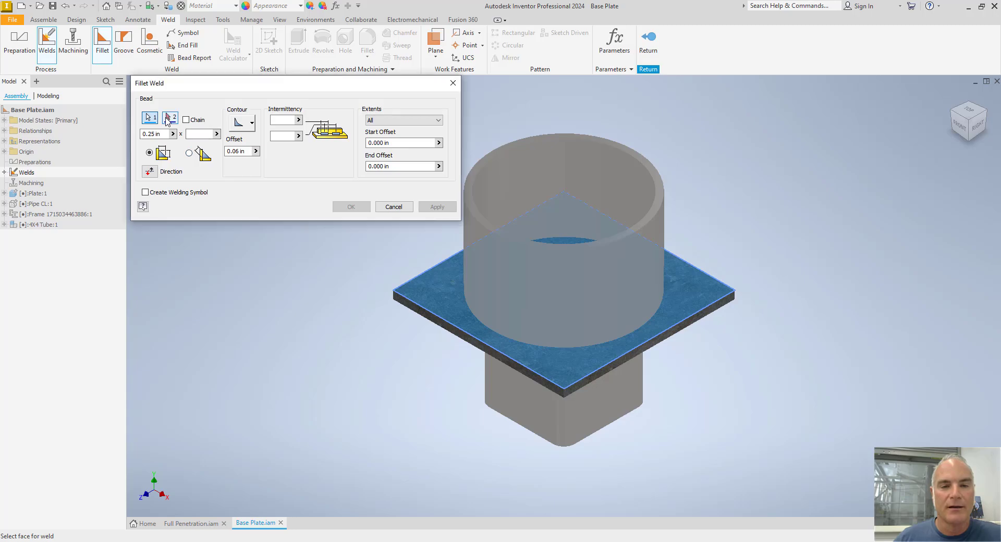
click(472, 292)
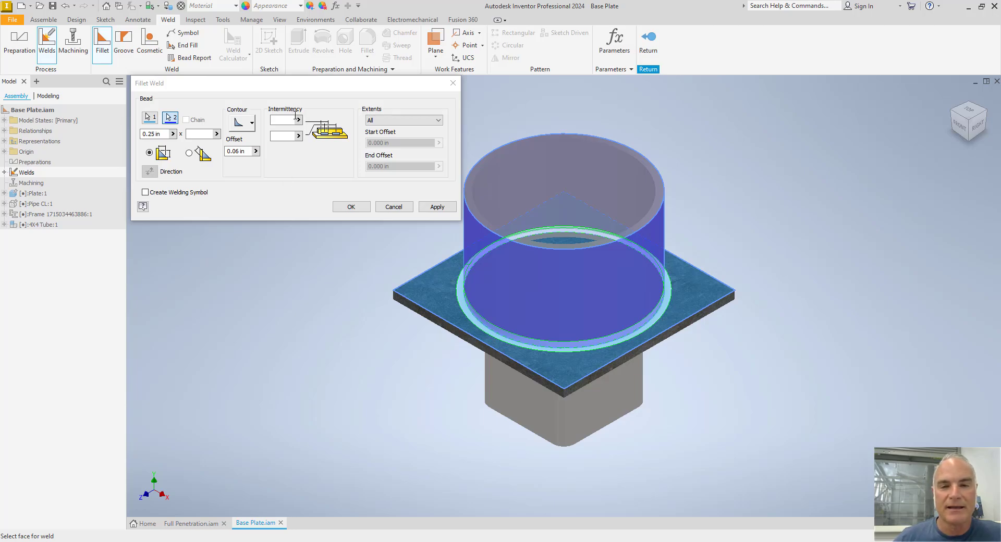
- Make the pipe weld intermittent with a bead length of 1 in and a pitch of 2 in
click(285, 119)
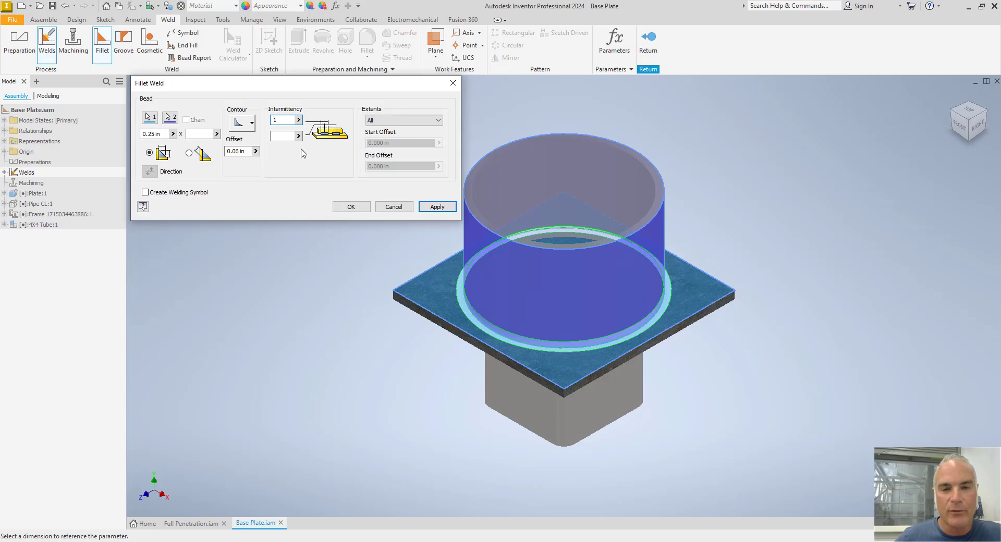
click(286, 136)
text(2)
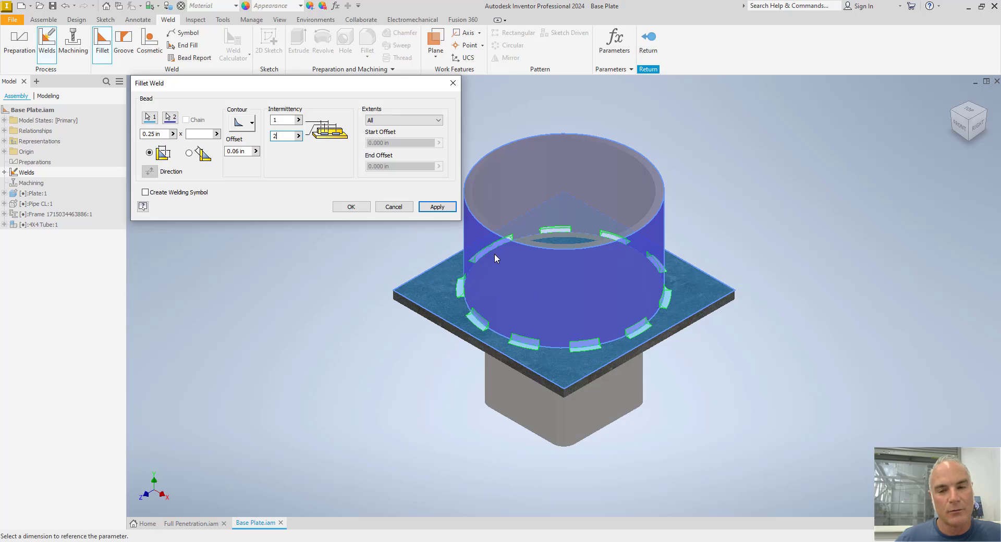
- Try an intermittent bead length of .875 in with a 2.125 in pitch, and restore the 1 in length and 2 in pitch
double_click(270, 120)
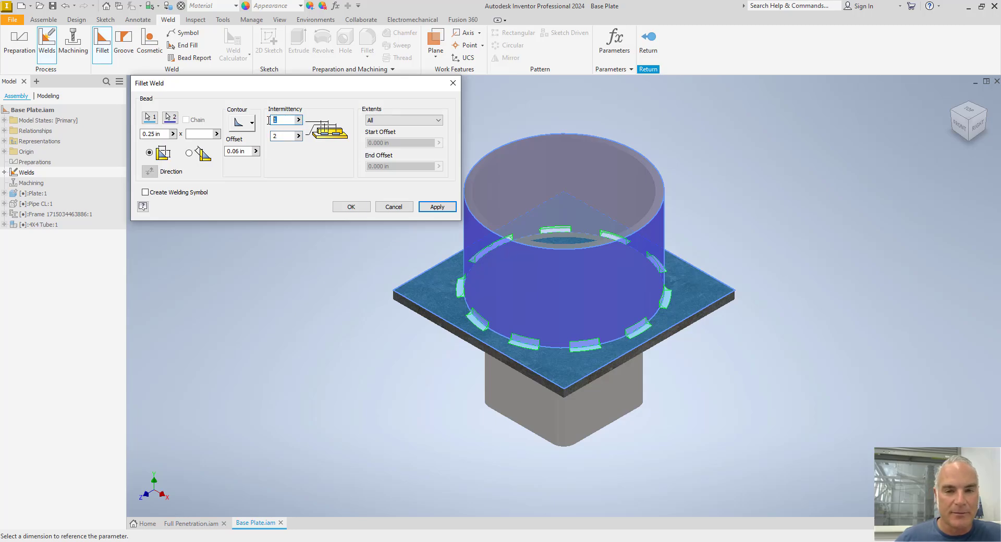
text(.875)
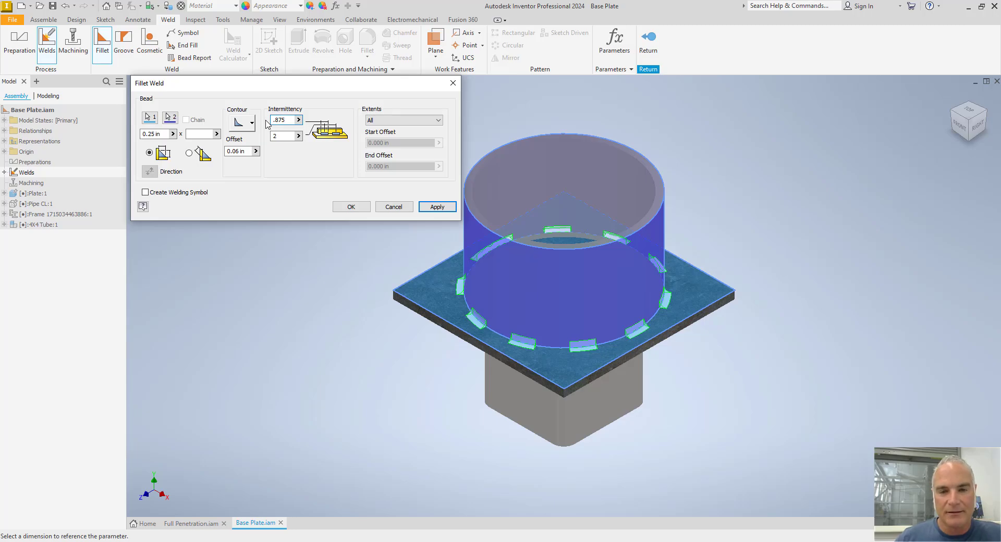
click(284, 137)
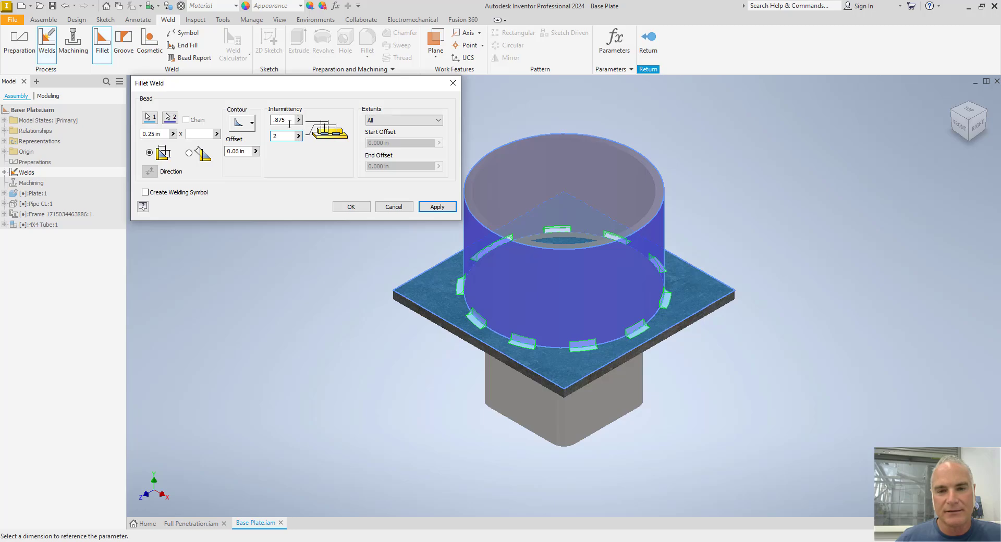
drag(290, 137, 259, 136)
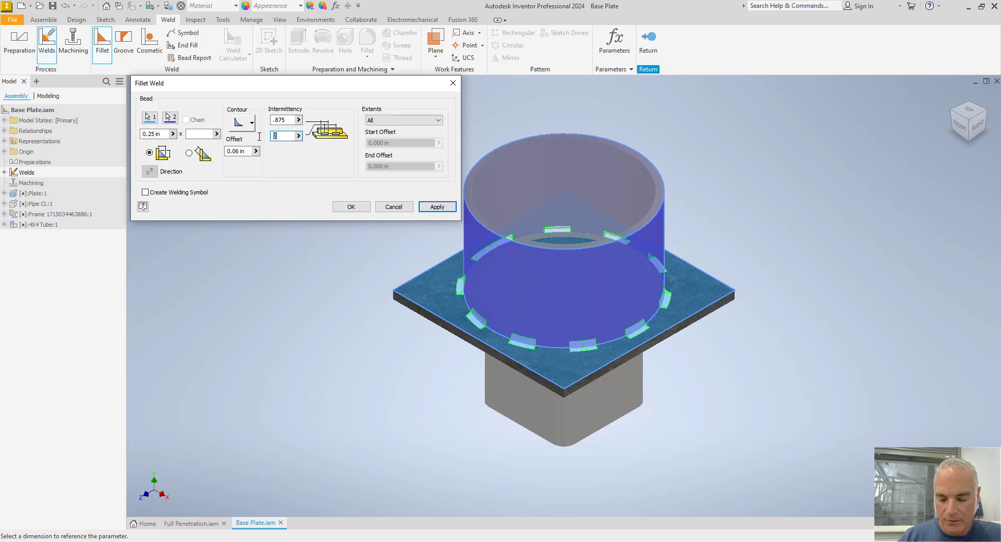
text(2.125)
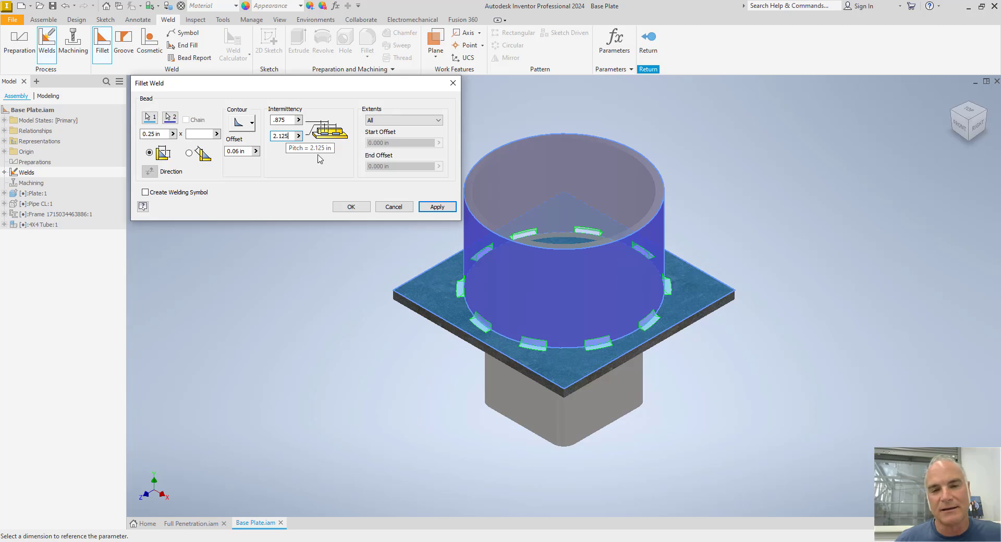
drag(288, 120, 264, 117)
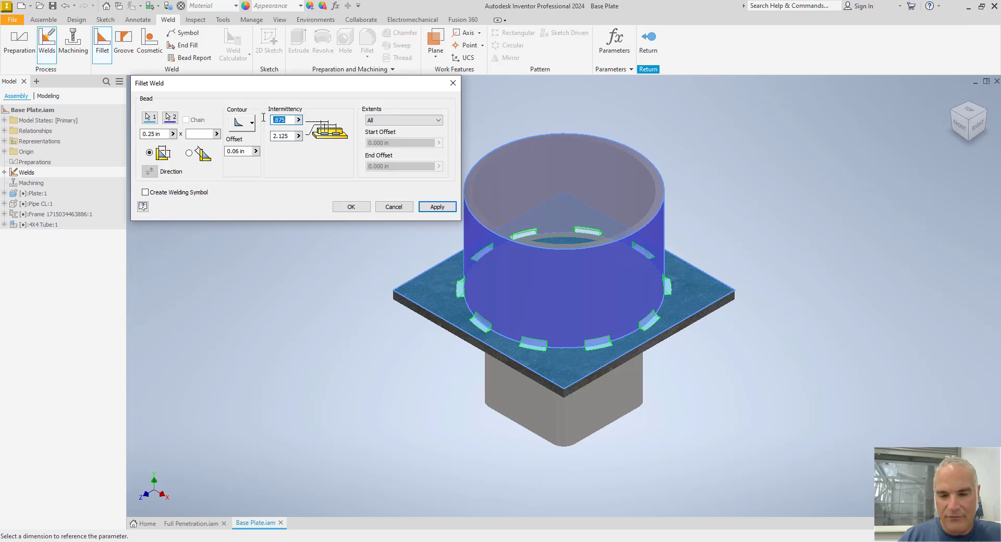
text(1)
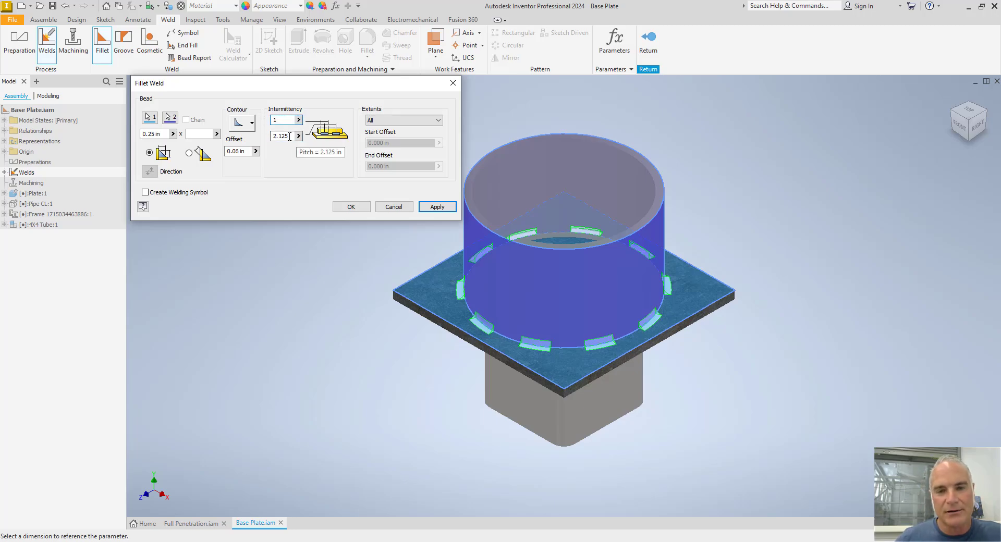
drag(296, 135, 263, 136)
text(2)
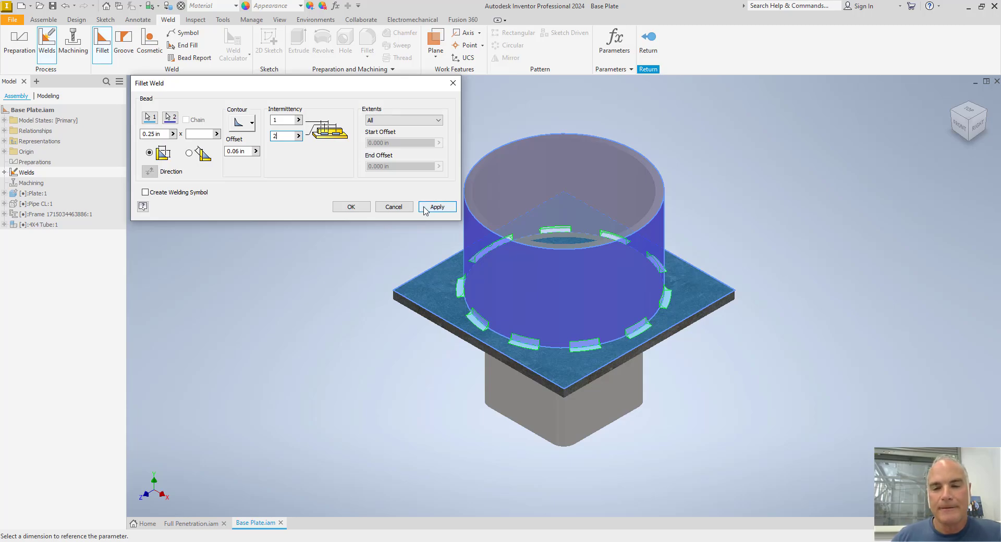
- Add a welding symbol to the pipe weld with tail note 1/4, leg values 1 x 2 and the all-around symbol
click(146, 193)
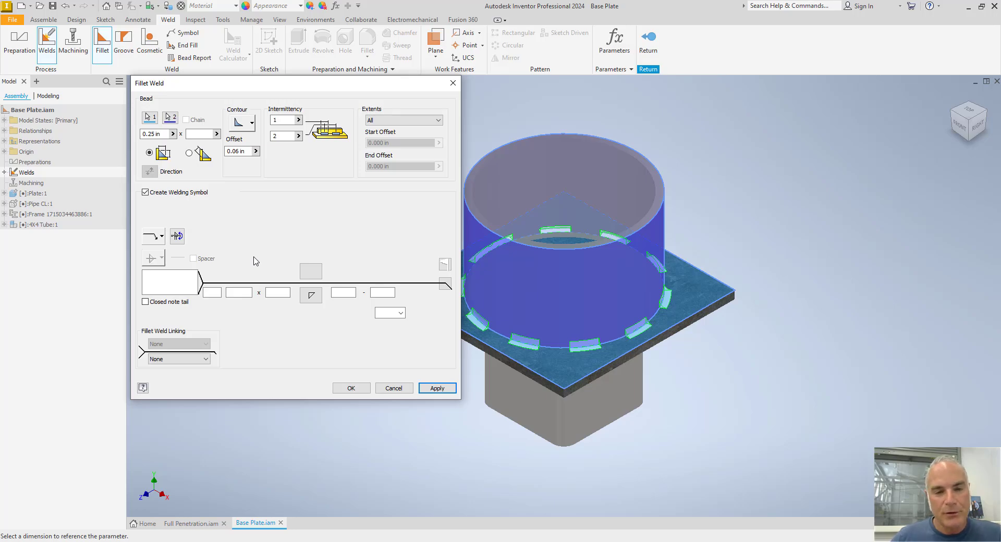
click(176, 278)
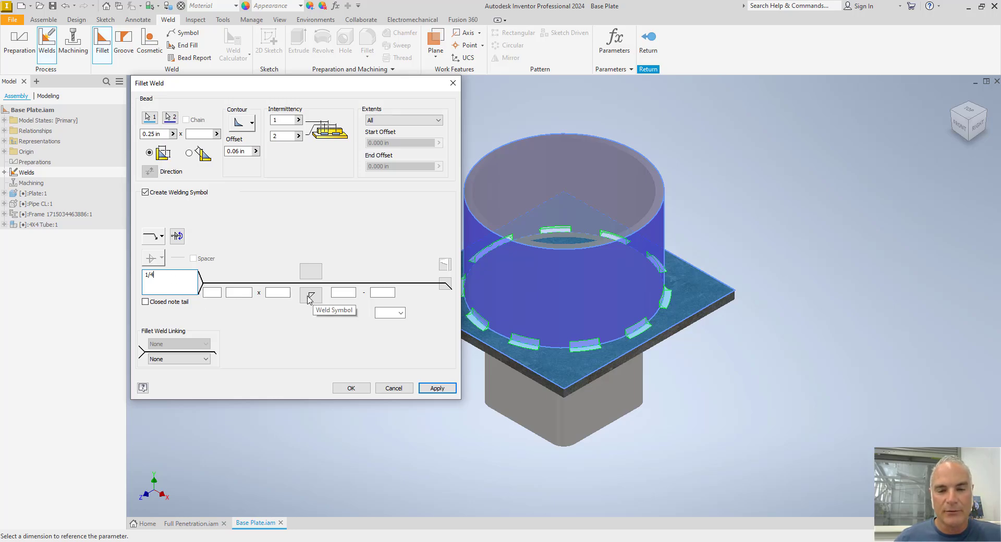
click(241, 293)
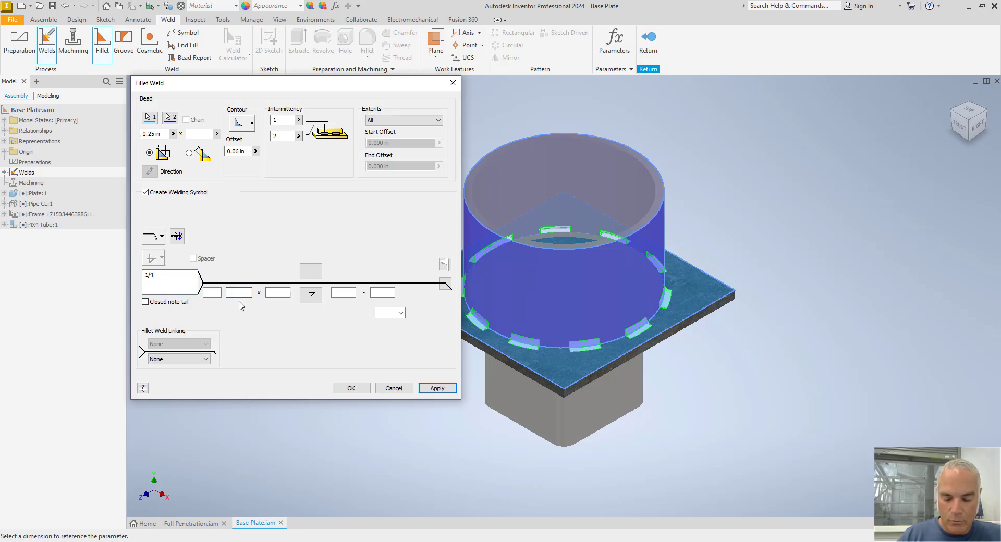
click(277, 293)
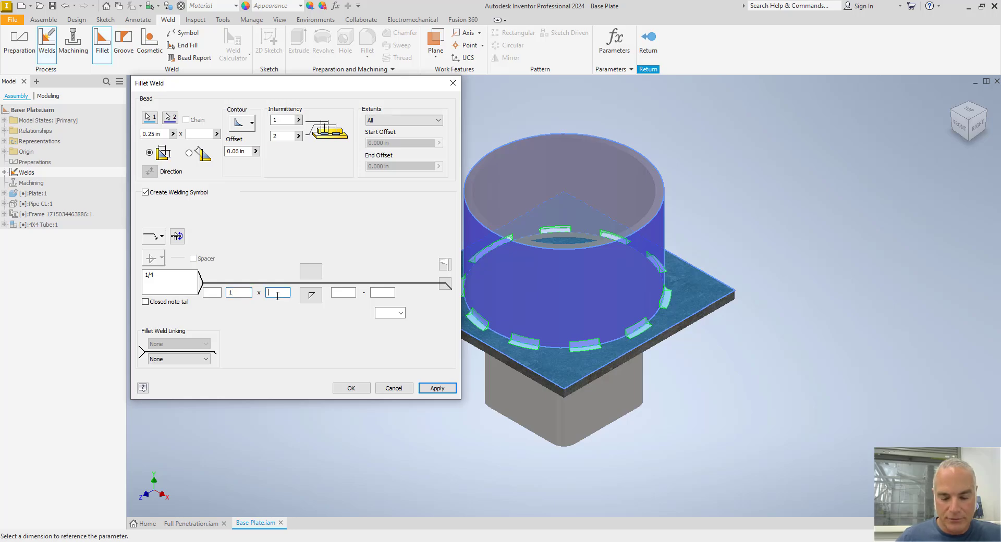
click(446, 284)
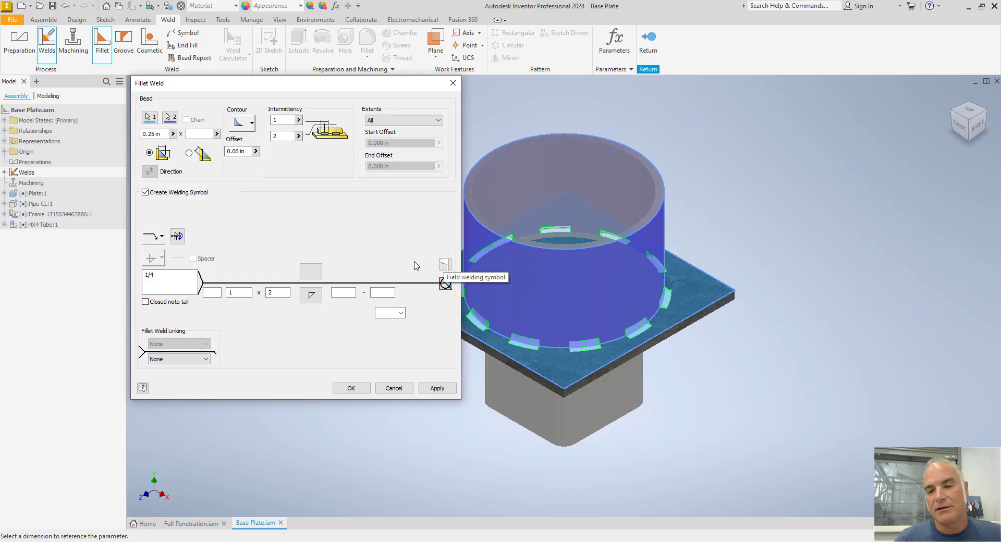
- Create the intermittent pipe weld and check its welding symbol from the left-front corner
click(351, 388)
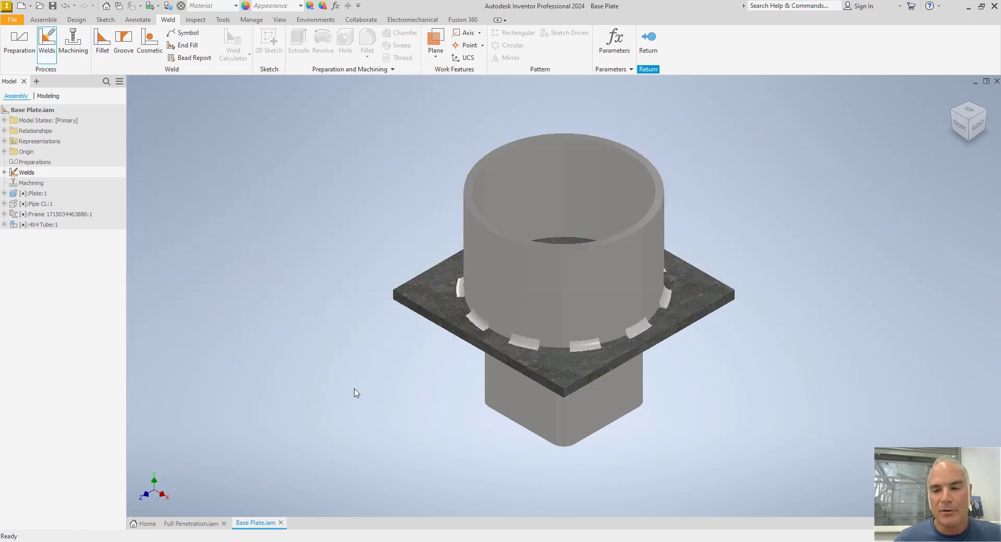
click(953, 115)
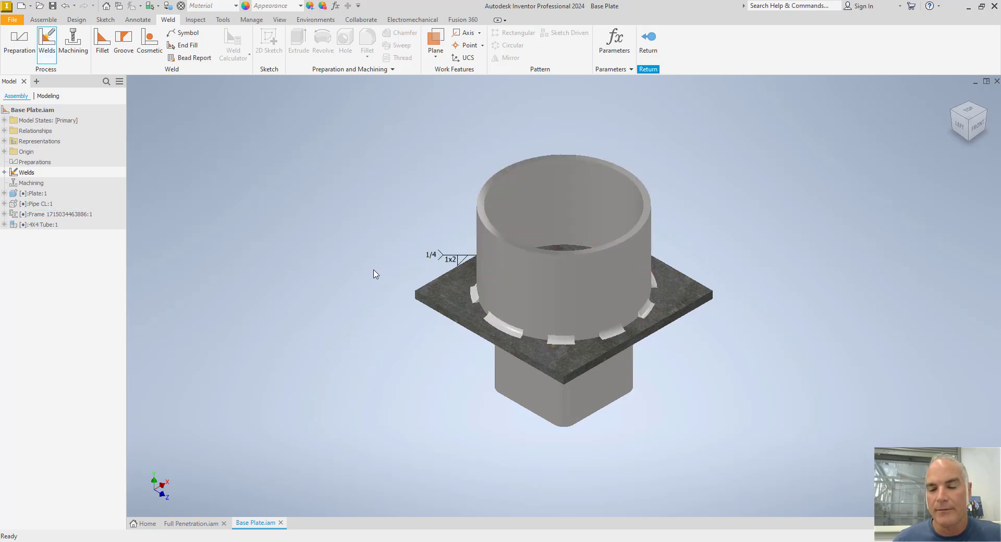
click(444, 260)
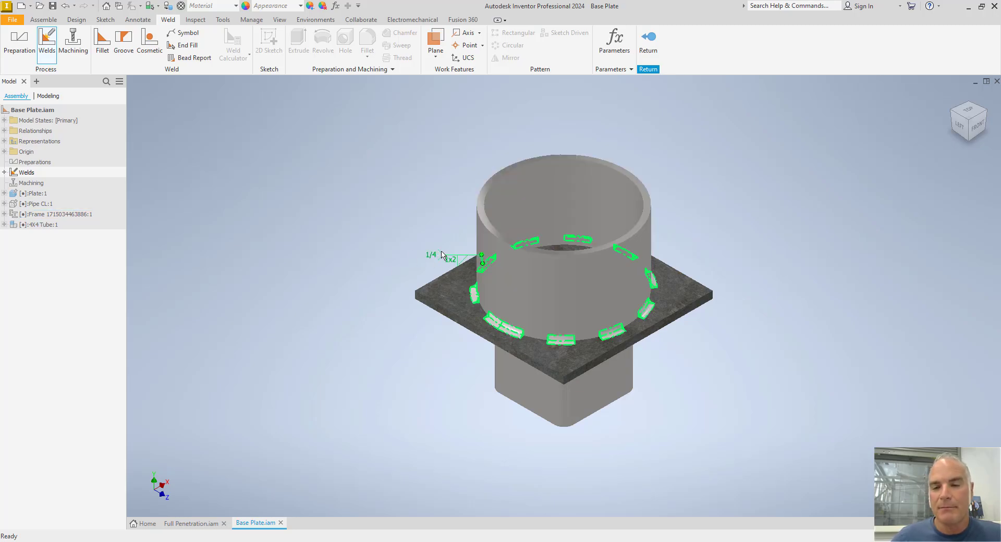
click(409, 224)
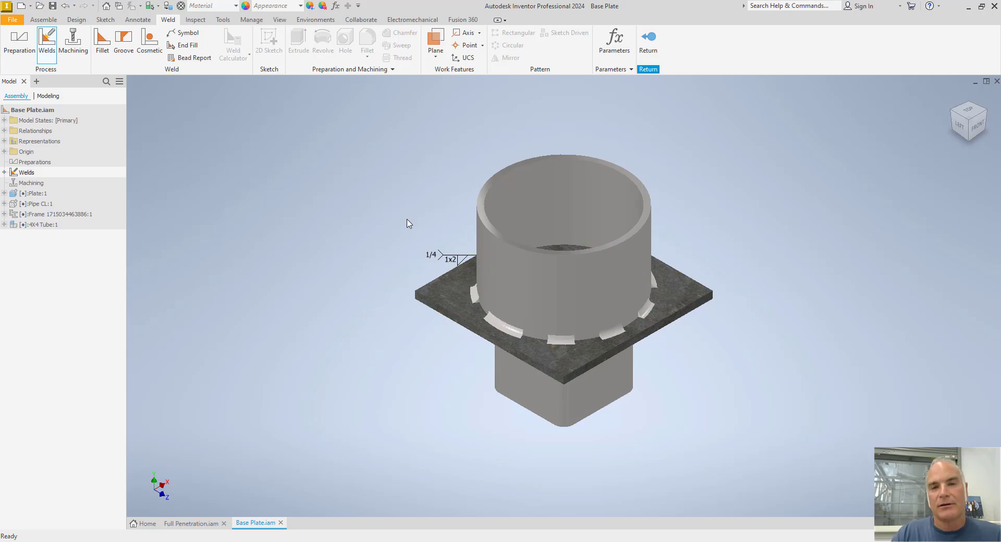